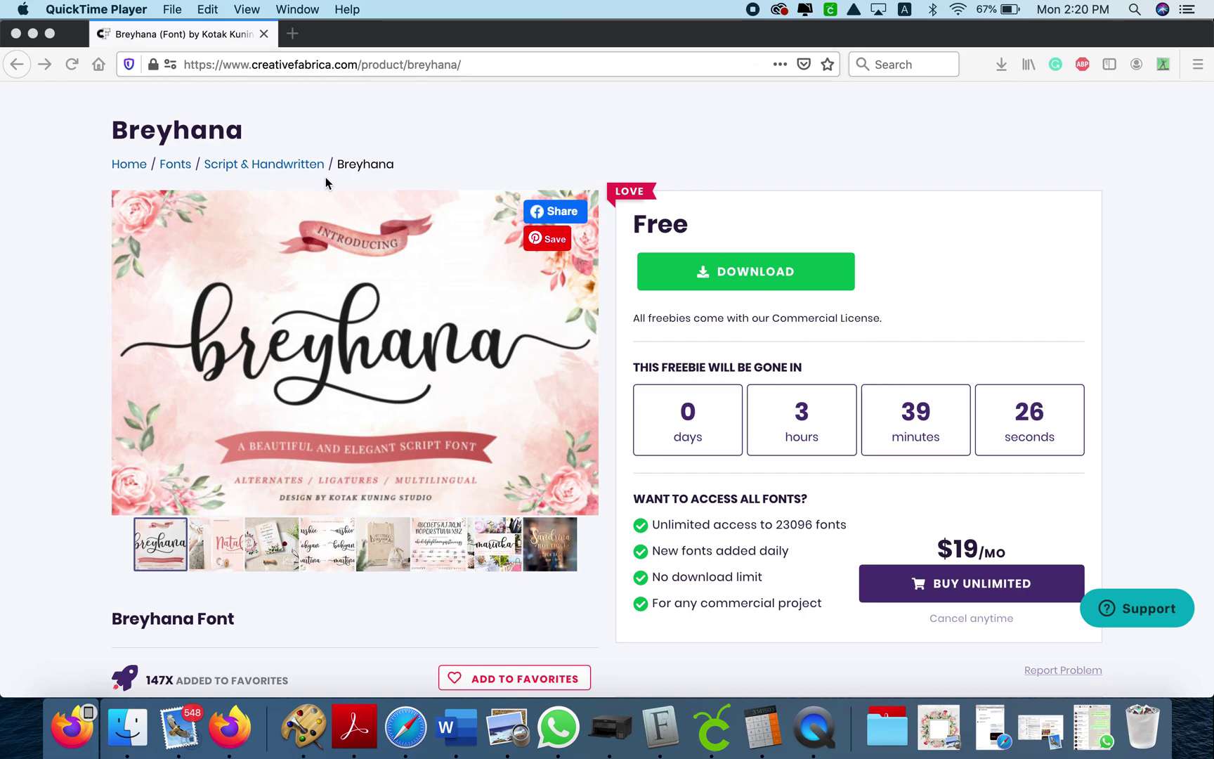
Show the Breyhana character-set preview in the browser, then switch to the Cricut Hello project
{"action": "left_click", "coordinate": [434, 545]}
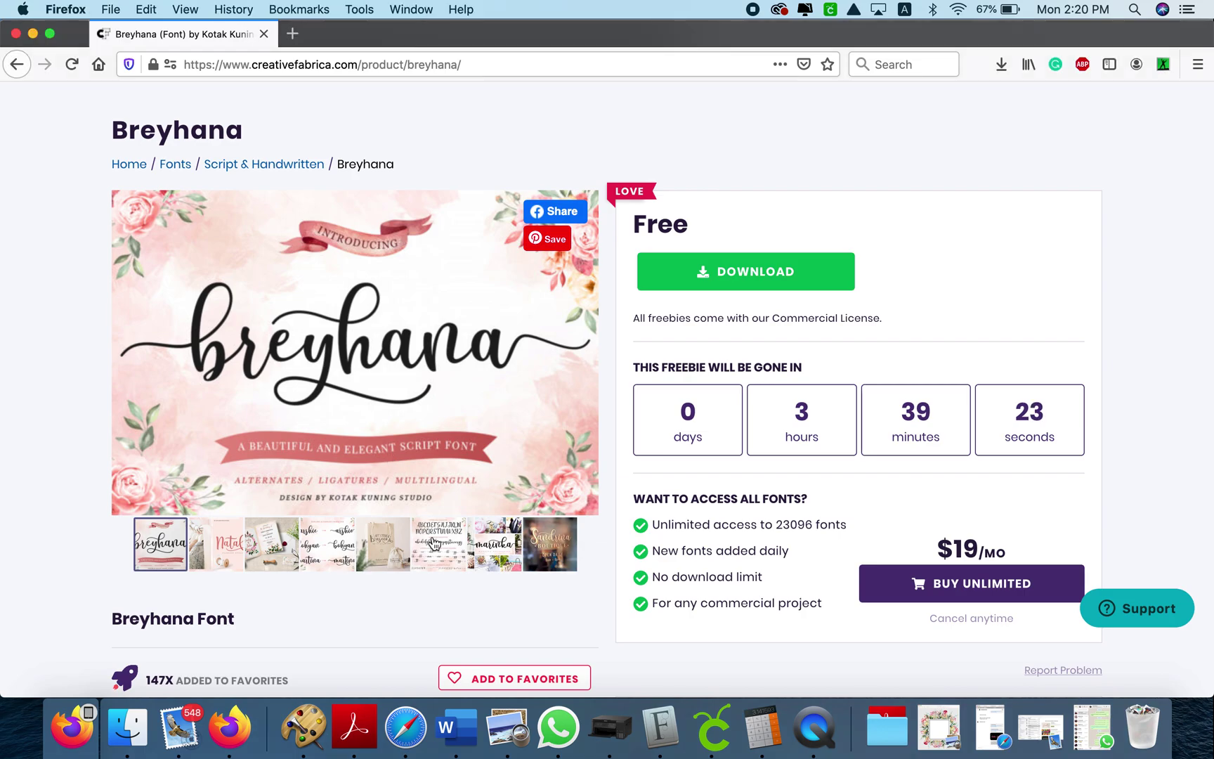
{"action": "left_click", "coordinate": [433, 545]}
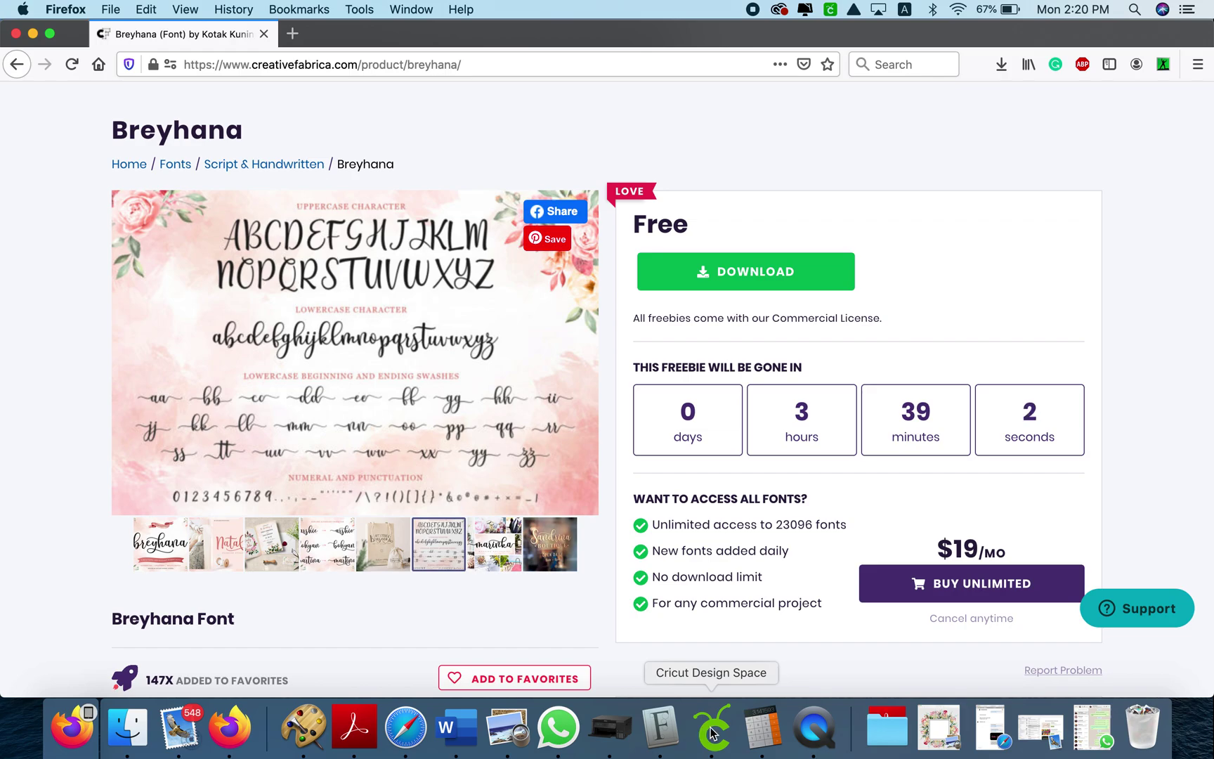
{"action": "left_click", "coordinate": [712, 734]}
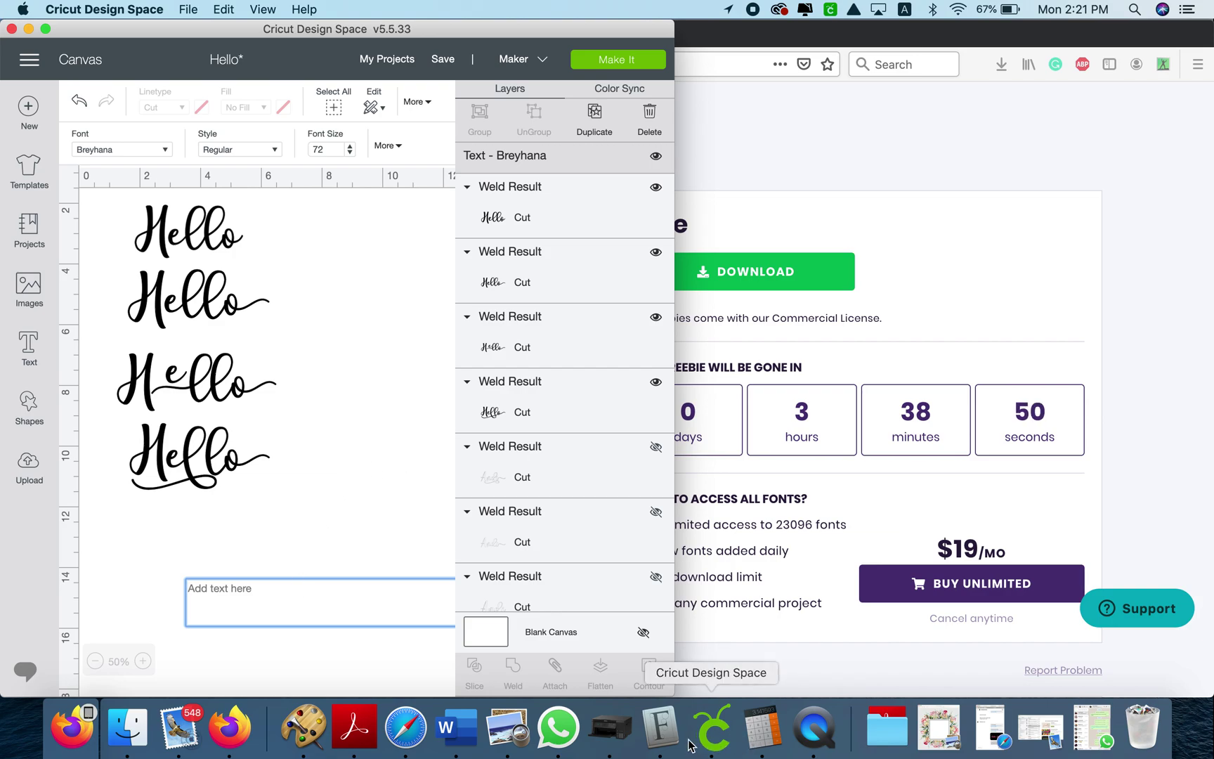
Launch Font Book from the Dock to browse the installed fonts
{"action": "left_click", "coordinate": [661, 740]}
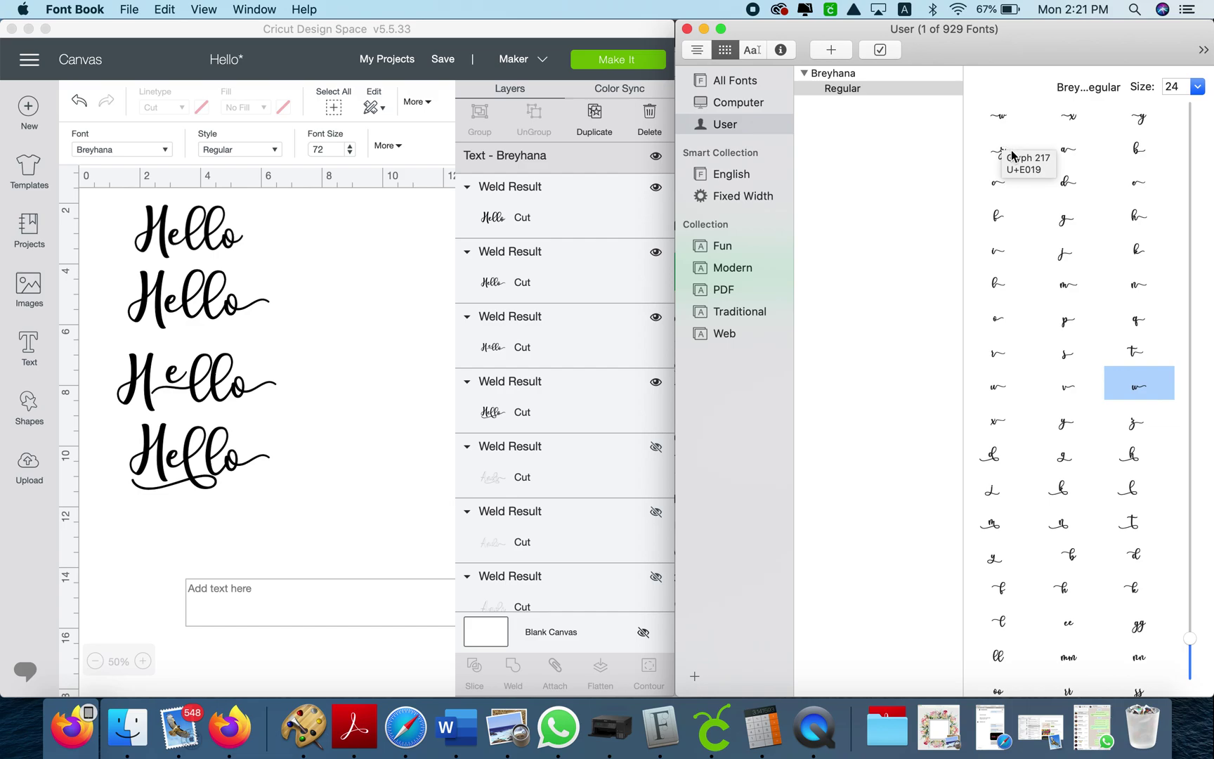
Browse the Breyhana Regular glyph grid, then delete the empty text box on the Cricut canvas
{"action": "left_click", "coordinate": [916, 408]}
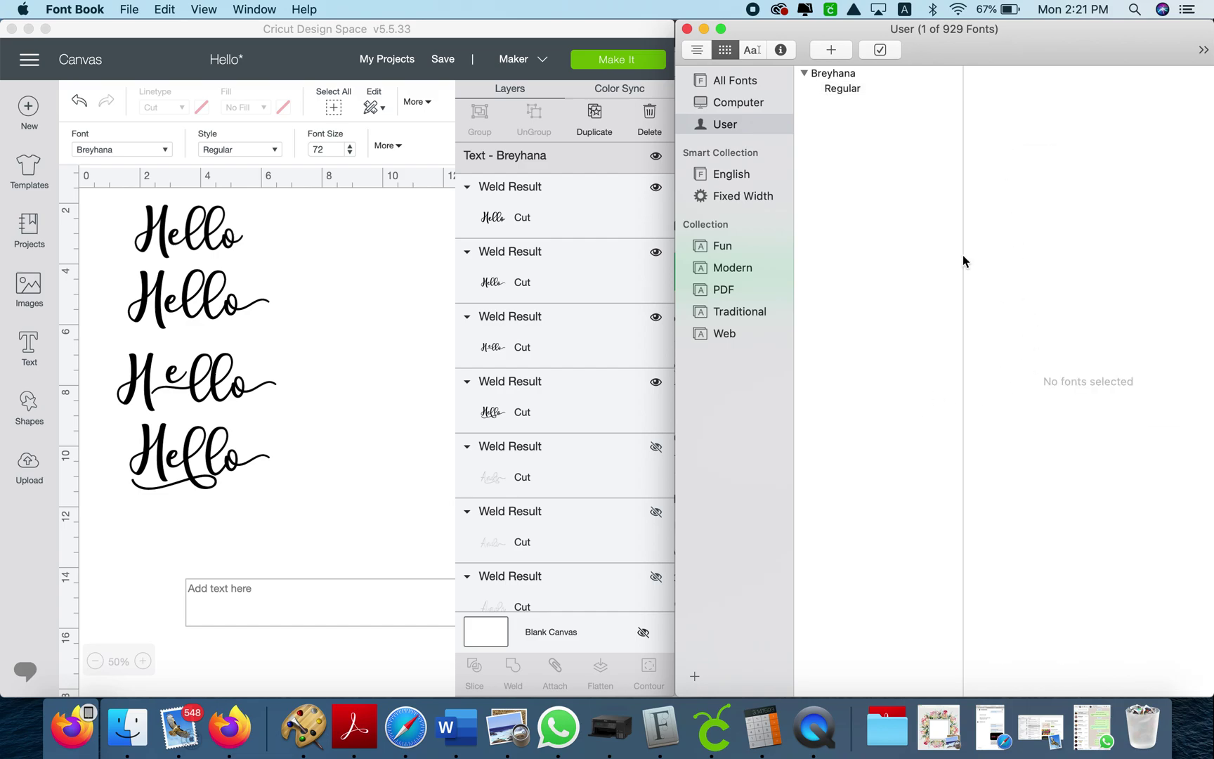
{"action": "left_click", "coordinate": [843, 90]}
{"action": "scroll", "coordinate": [1082, 182], "scroll_direction": "down", "scroll_amount": 10}
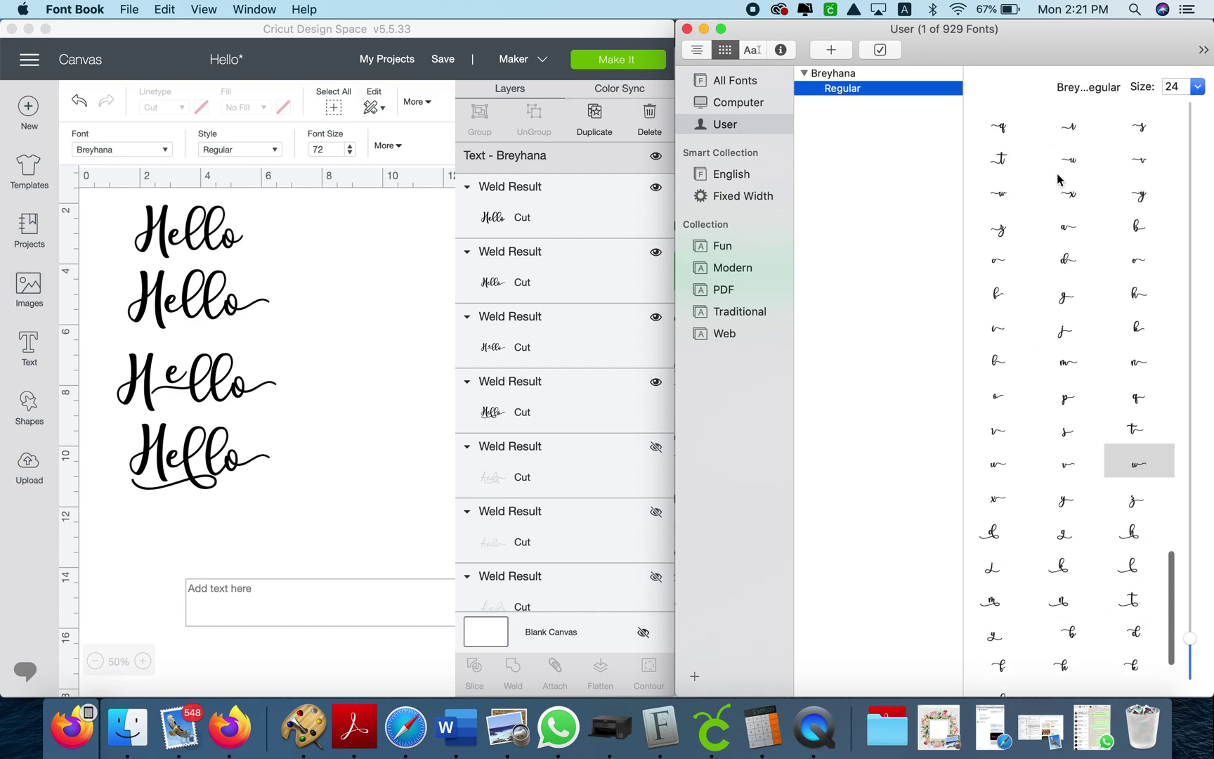
{"action": "scroll", "coordinate": [1060, 181], "scroll_direction": "down", "scroll_amount": 3}
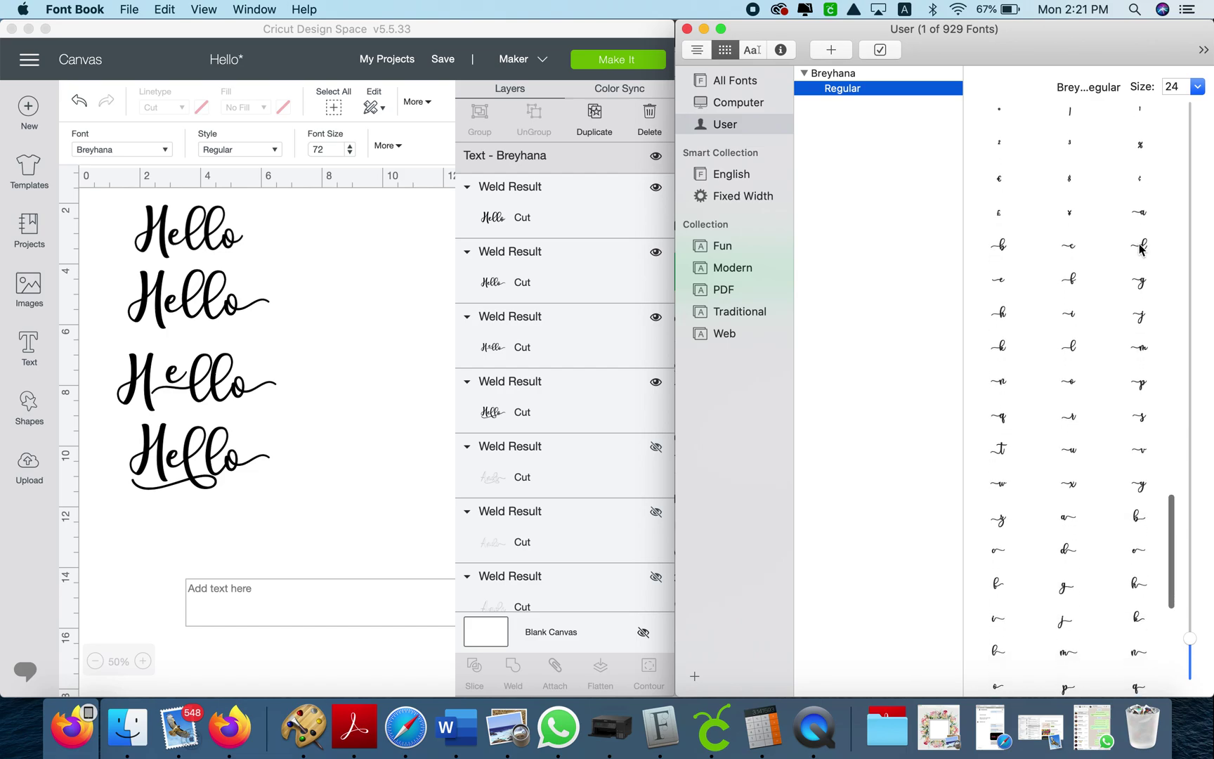
{"action": "scroll", "coordinate": [1145, 247], "scroll_direction": "up", "scroll_amount": 15}
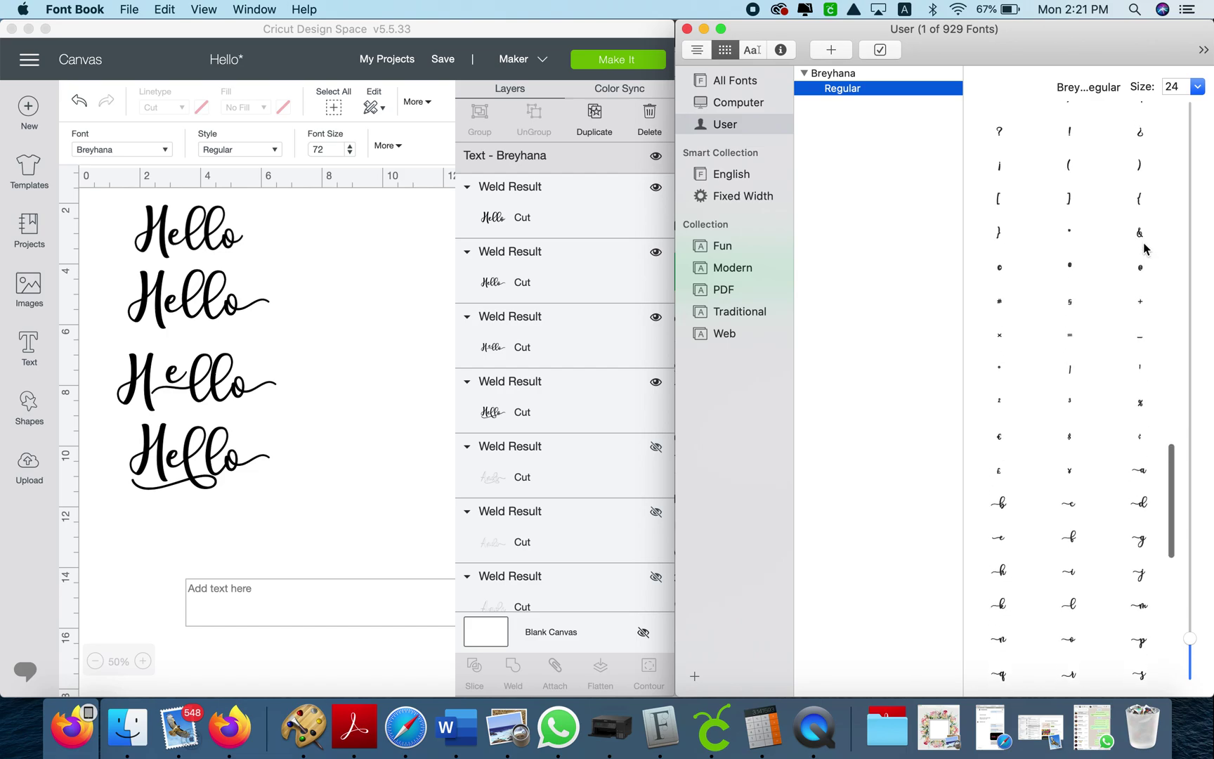
{"action": "scroll", "coordinate": [1145, 247], "scroll_direction": "up", "scroll_amount": 10}
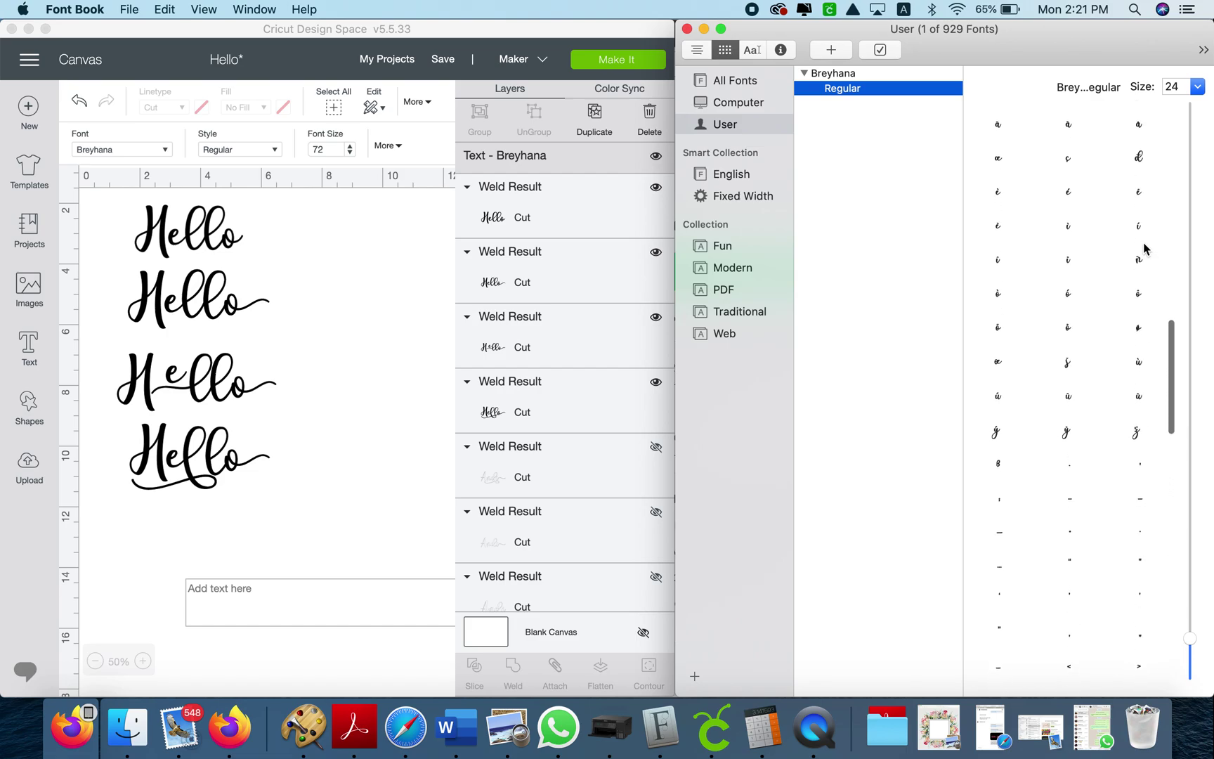
{"action": "scroll", "coordinate": [1145, 247], "scroll_direction": "down", "scroll_amount": 5}
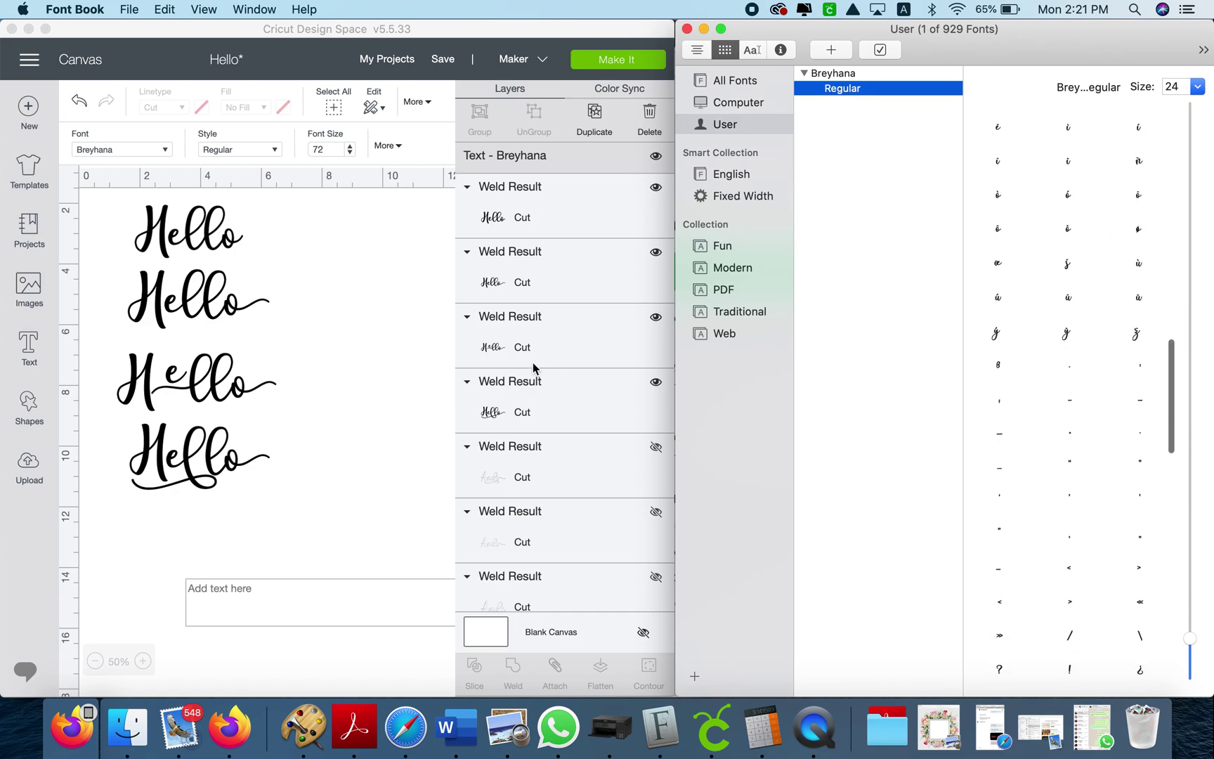
{"action": "left_click", "coordinate": [272, 553]}
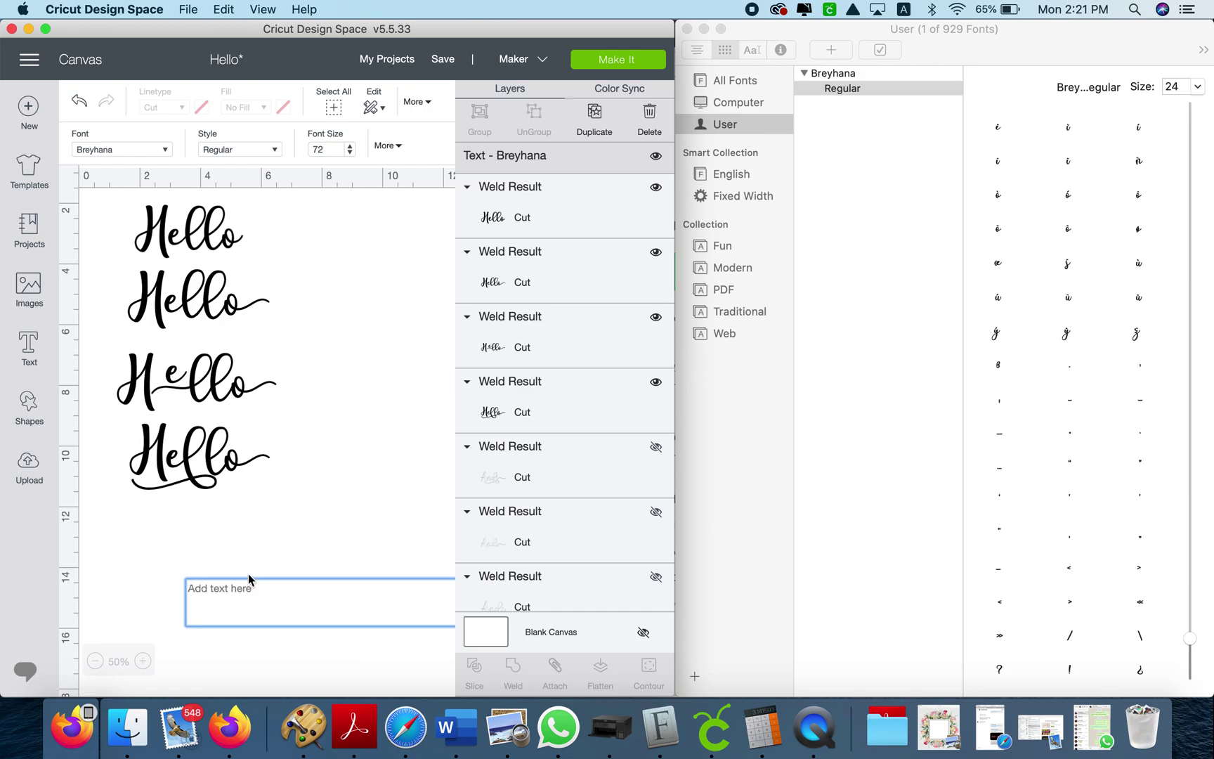
{"action": "left_click", "coordinate": [163, 566]}
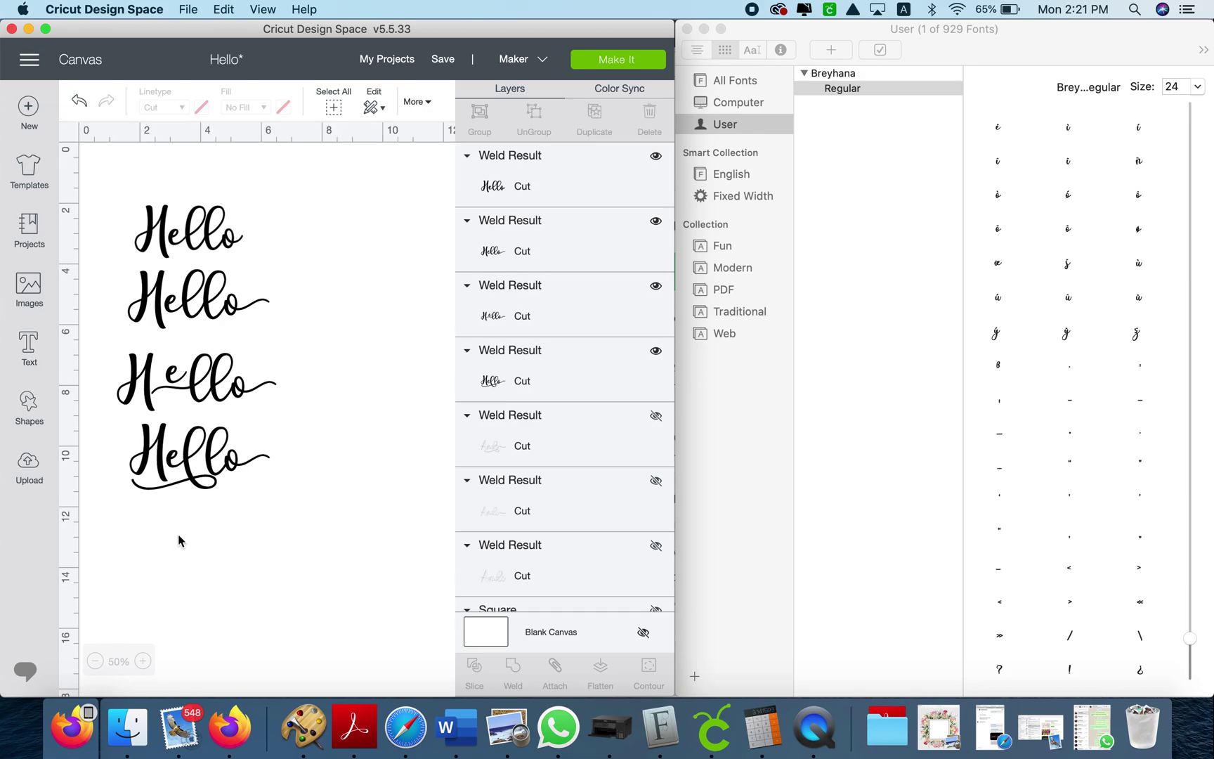
Add a new text box and drop Breyhana's swash h glyph (Glyph 199, U+E007) into it
{"action": "left_click", "coordinate": [28, 344]}
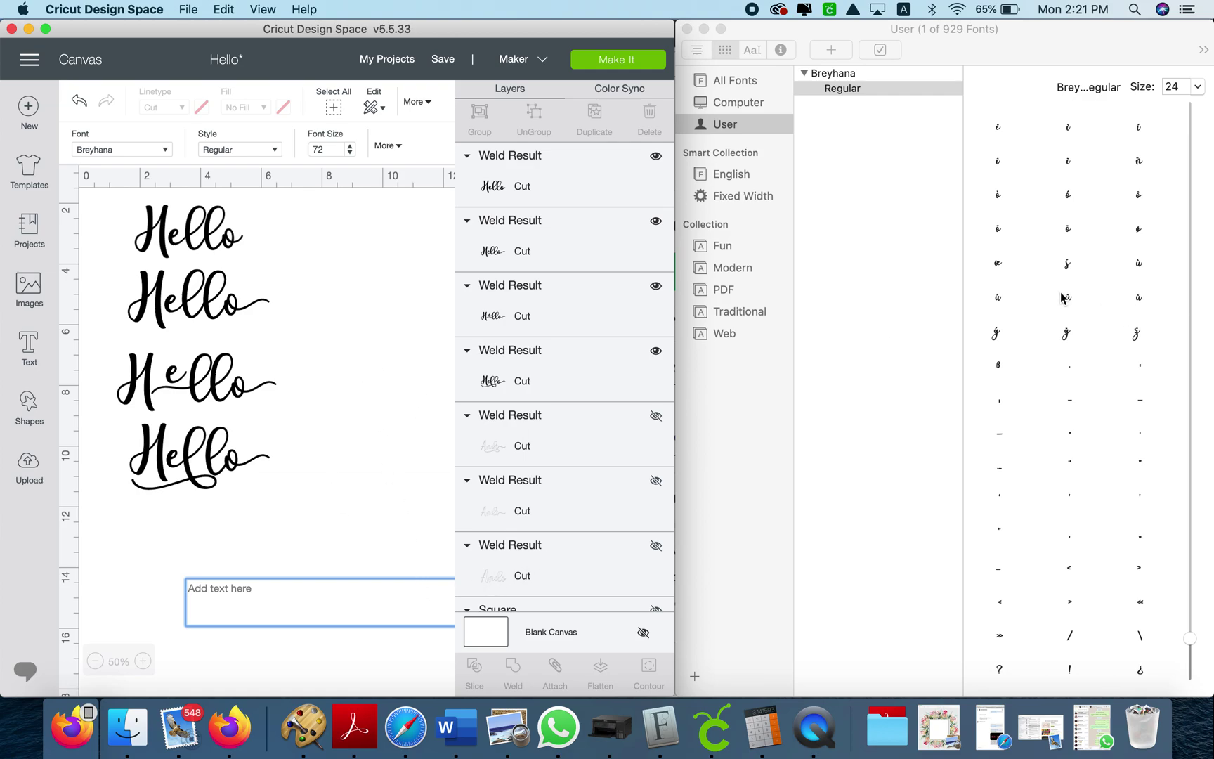
{"action": "scroll", "coordinate": [1062, 299], "scroll_direction": "up", "scroll_amount": 5}
{"action": "scroll", "coordinate": [1063, 299], "scroll_direction": "up", "scroll_amount": 3}
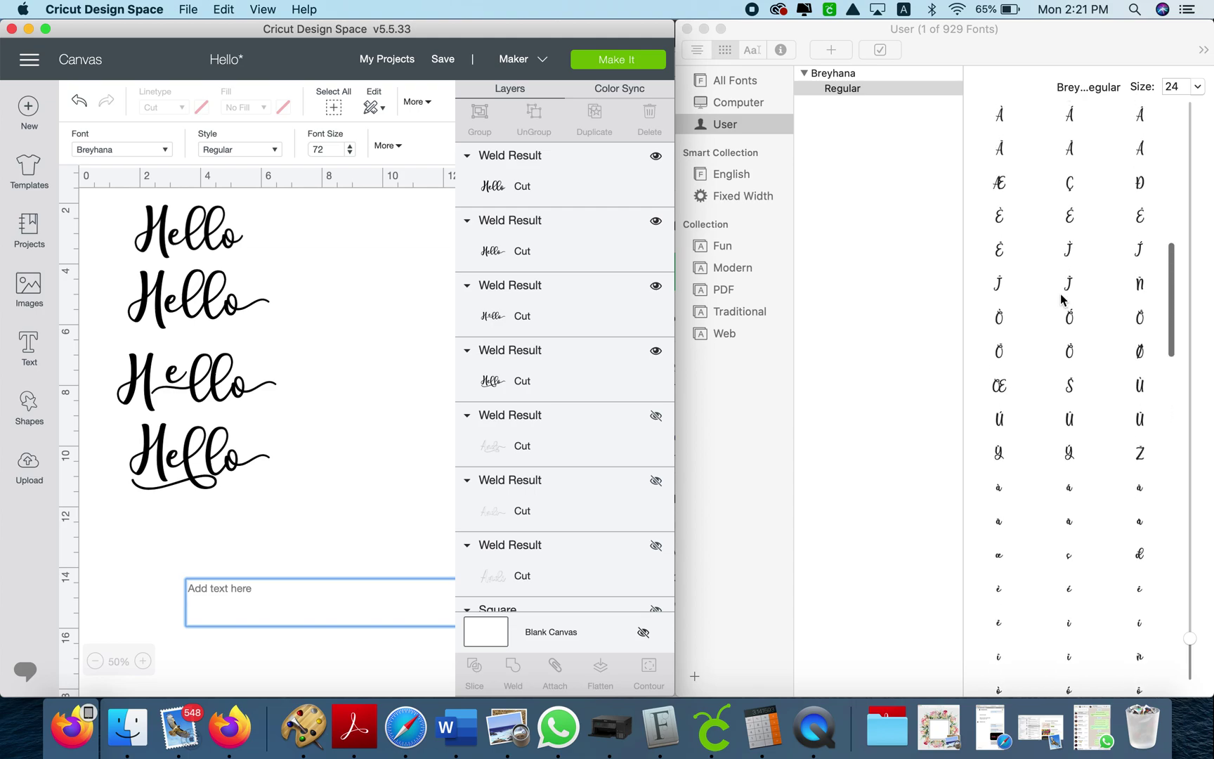
{"action": "scroll", "coordinate": [1063, 299], "scroll_direction": "down", "scroll_amount": 10}
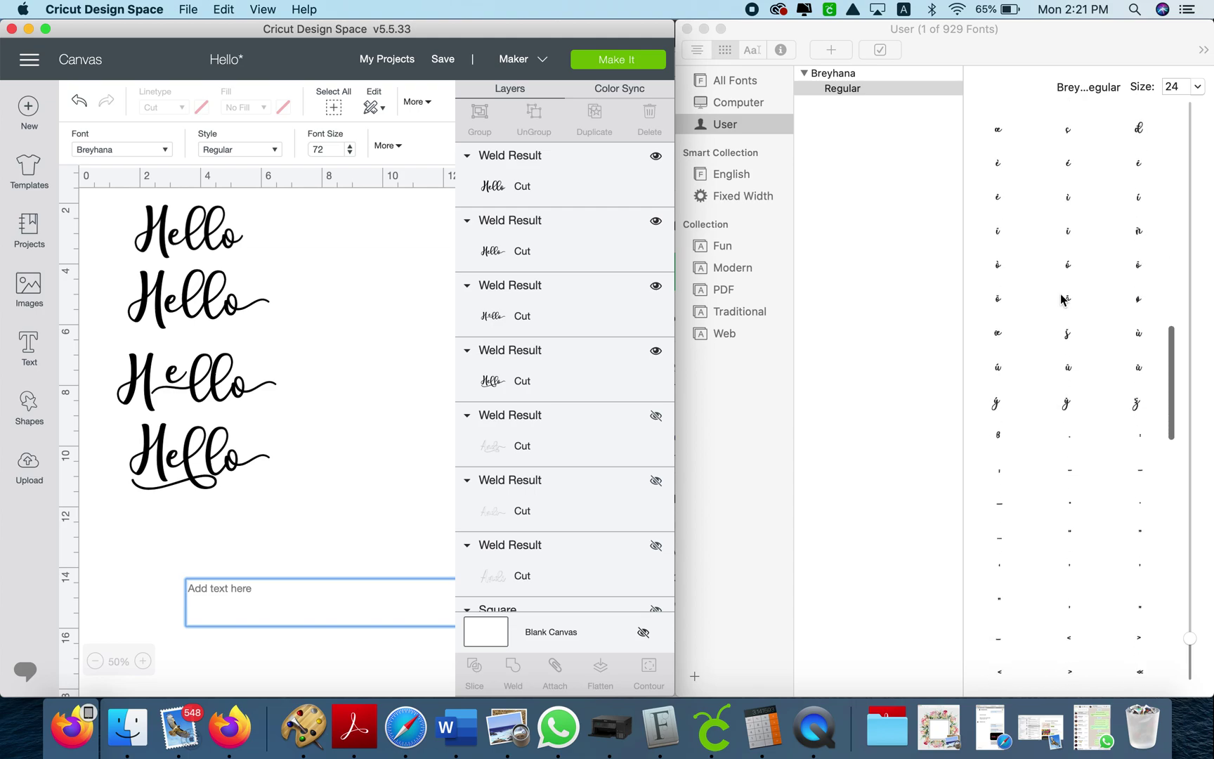
{"action": "scroll", "coordinate": [1062, 298], "scroll_direction": "down", "scroll_amount": 5}
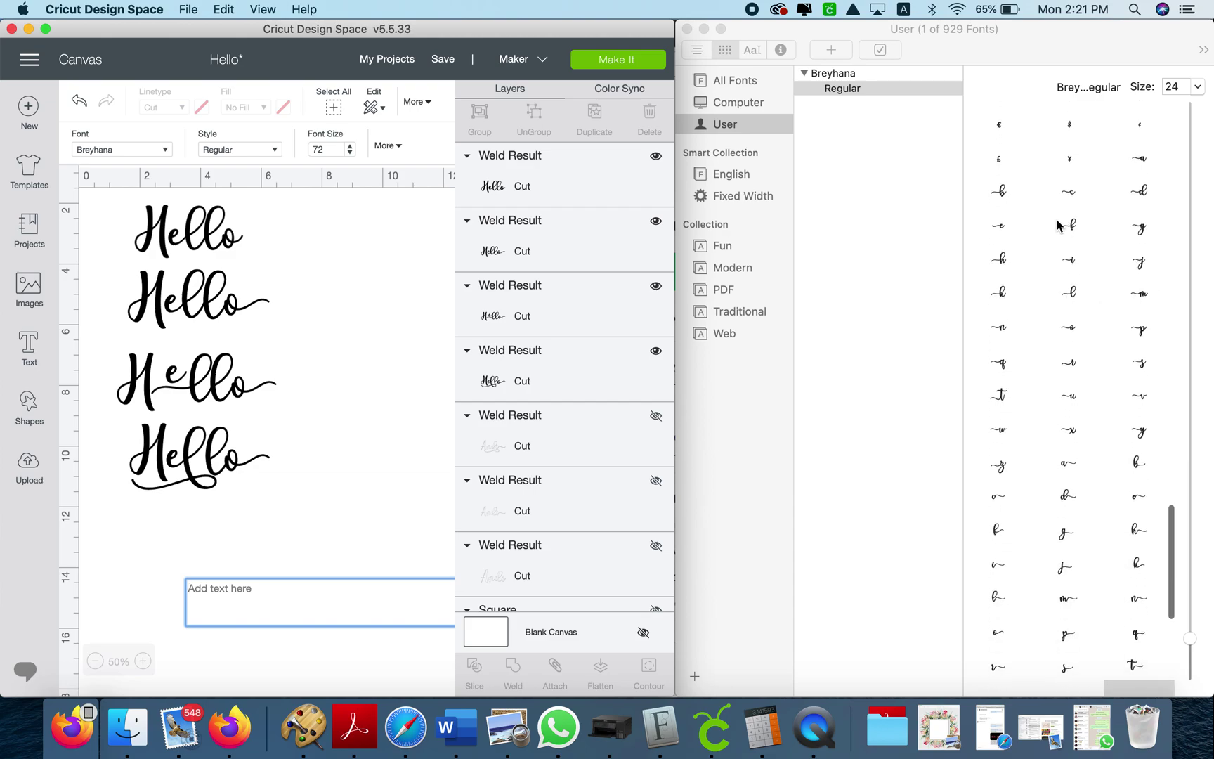
{"action": "left_click_drag", "start_coordinate": [1002, 260], "coordinate": [380, 622]}
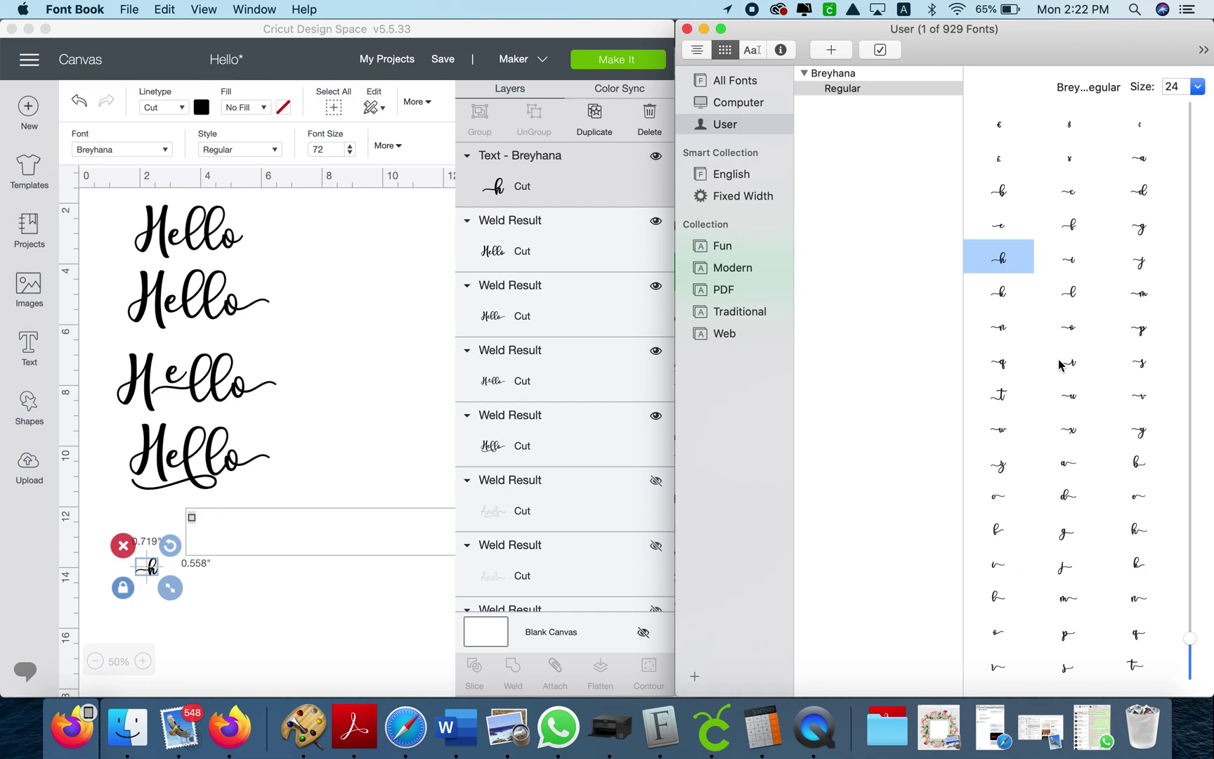
Type an 'e' after the swash h in the text box
{"action": "scroll", "coordinate": [1060, 363], "scroll_direction": "down", "scroll_amount": 20}
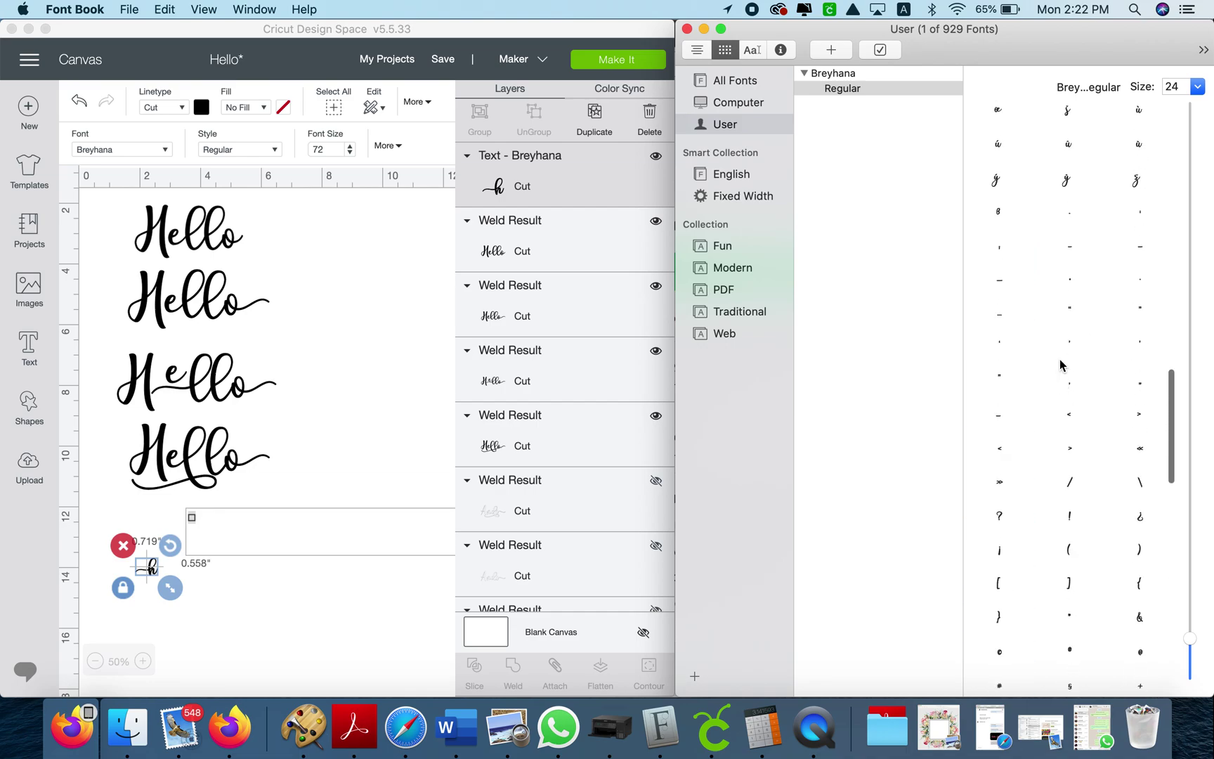
{"action": "scroll", "coordinate": [1060, 362], "scroll_direction": "up", "scroll_amount": 5}
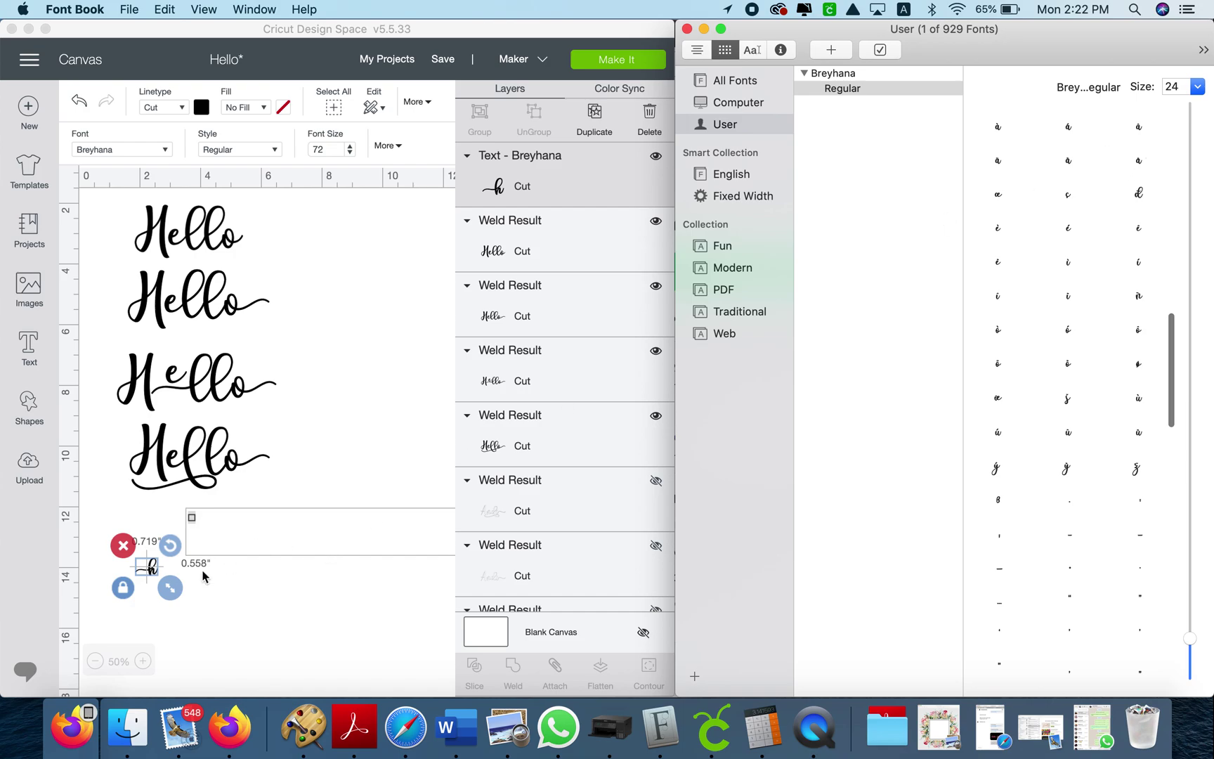
{"action": "left_click", "coordinate": [274, 538]}
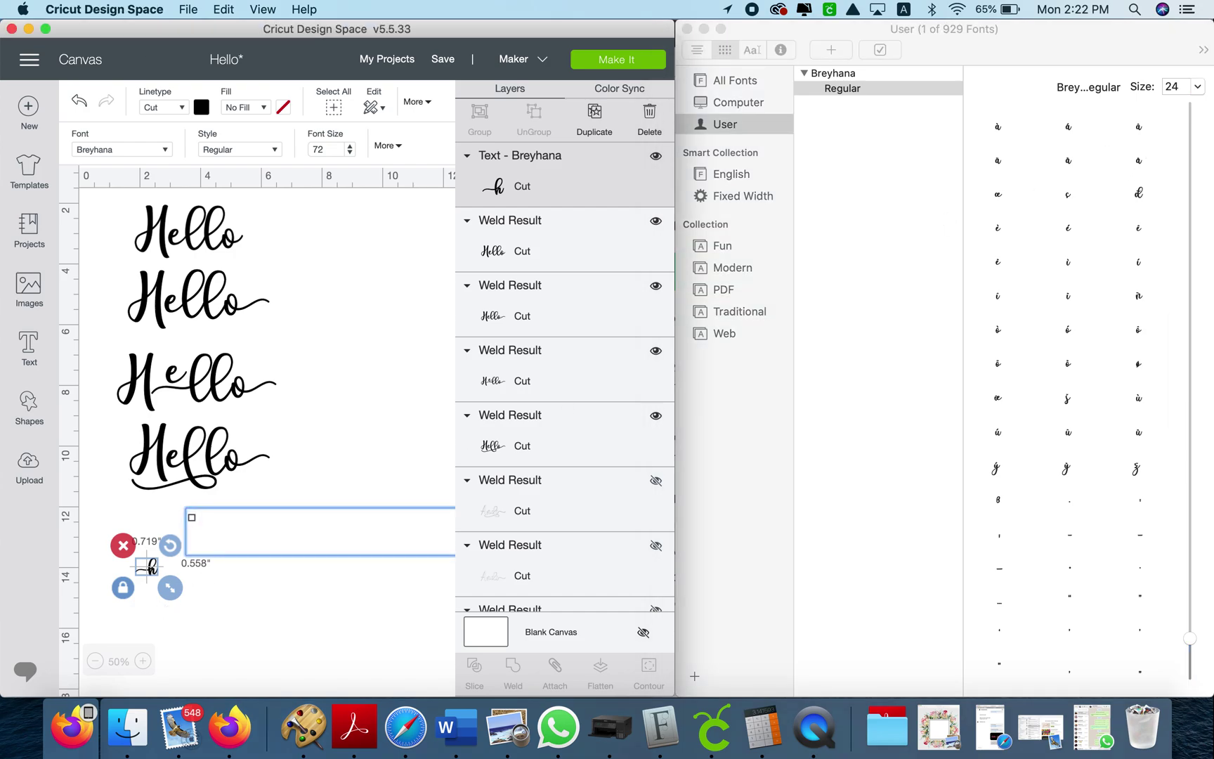
{"action": "type", "text": "e"}
Insert the swash l glyph from Font Book into the text, followed by an 'l'
{"action": "scroll", "coordinate": [1069, 416], "scroll_direction": "down", "scroll_amount": 10}
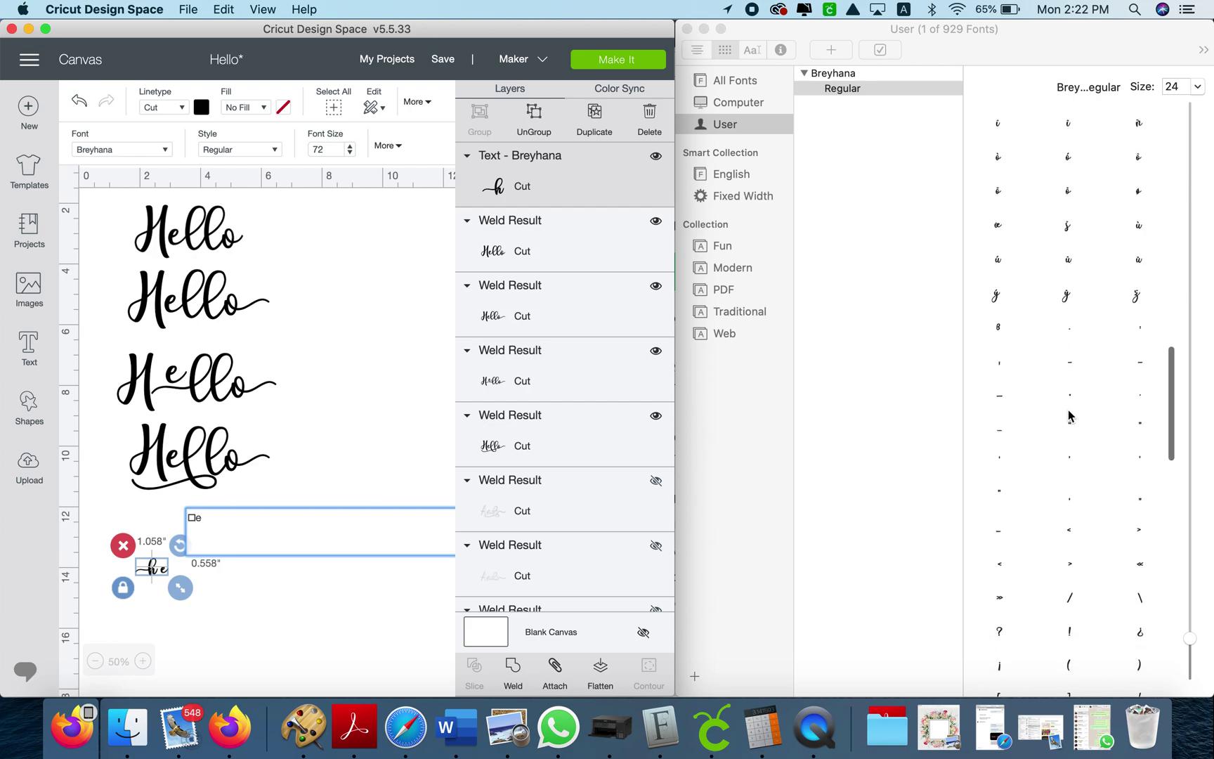
{"action": "scroll", "coordinate": [1069, 416], "scroll_direction": "down", "scroll_amount": 15}
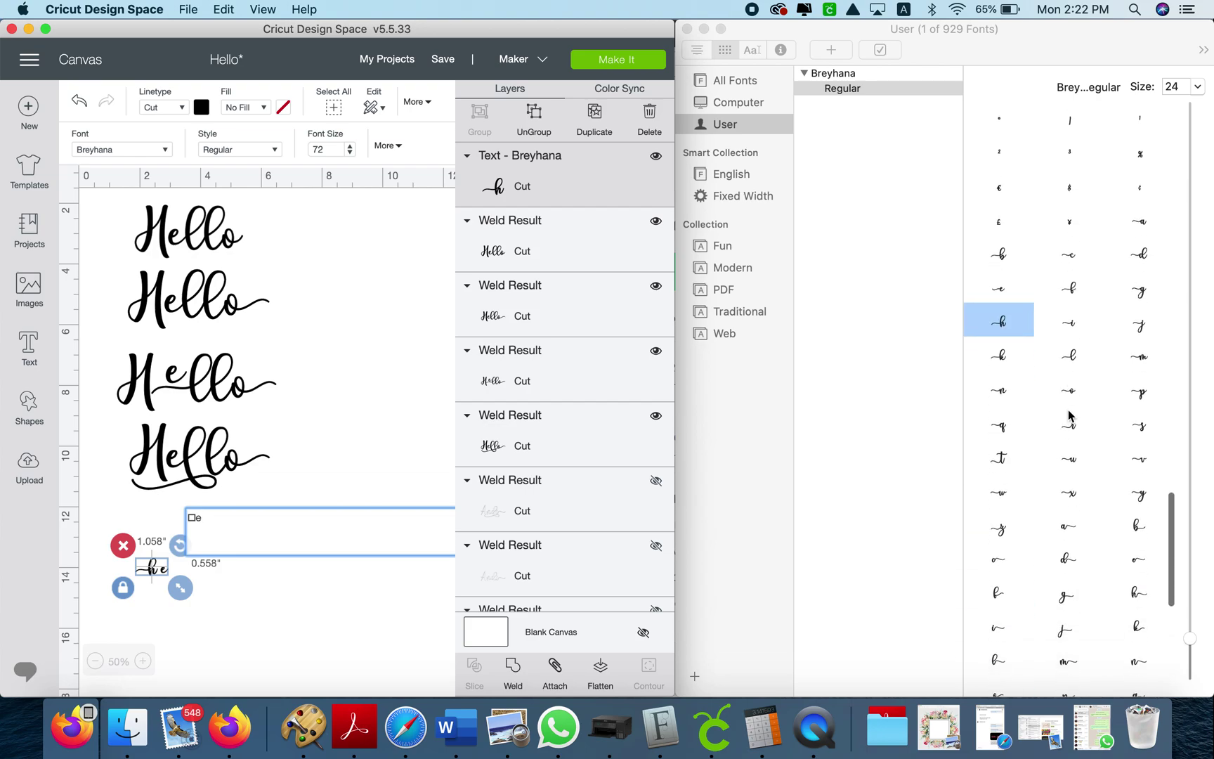
{"action": "scroll", "coordinate": [1069, 416], "scroll_direction": "down", "scroll_amount": 7}
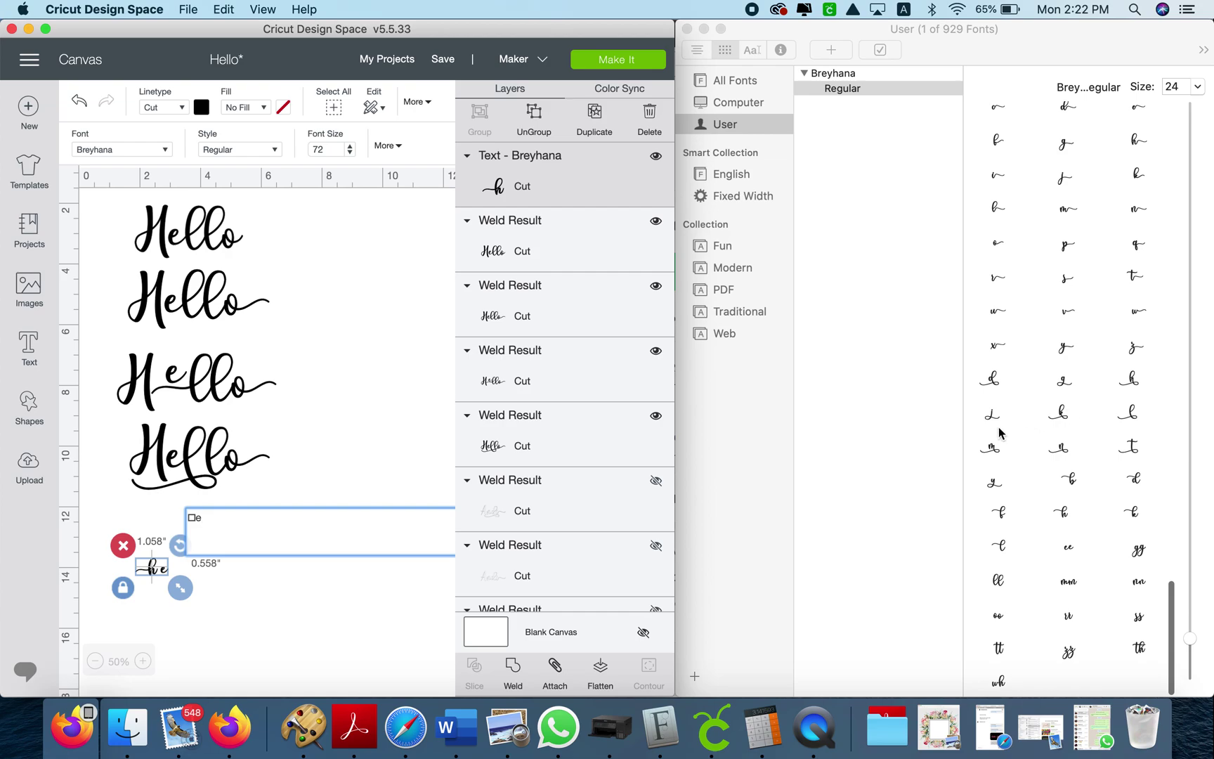
{"action": "left_click", "coordinate": [1135, 420]}
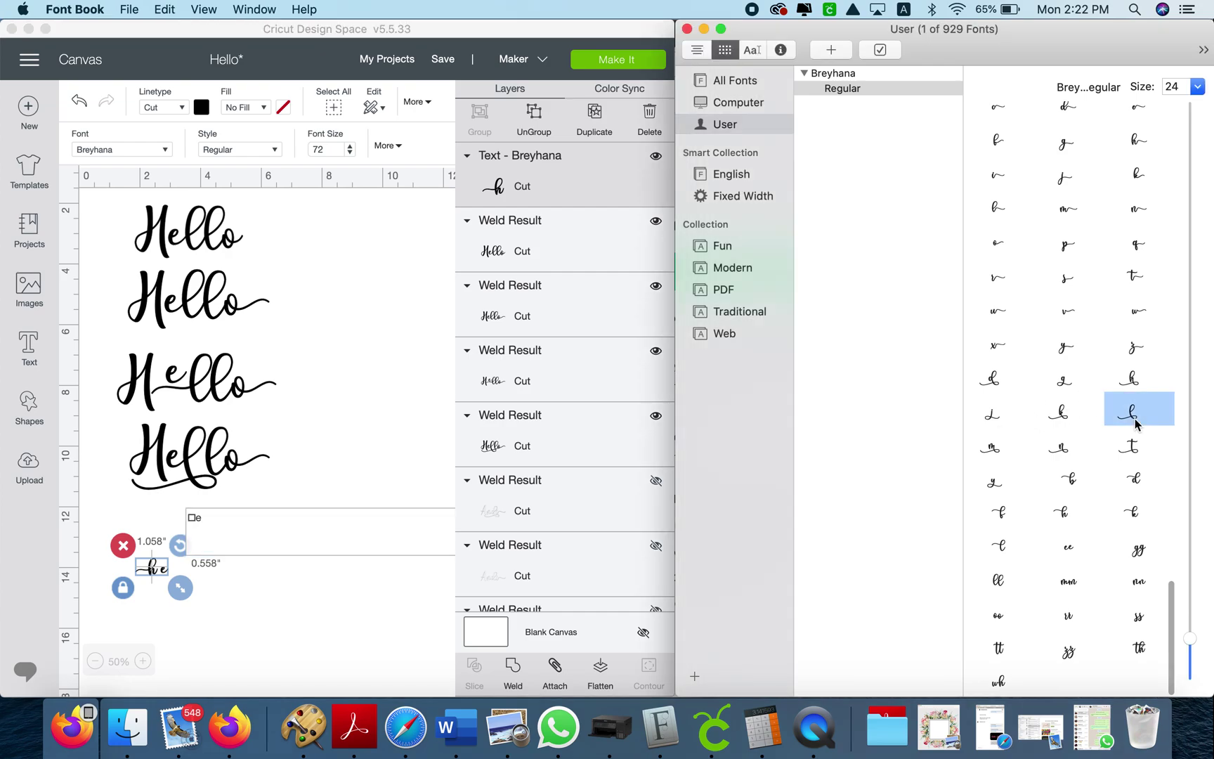
{"action": "left_click", "coordinate": [1002, 543]}
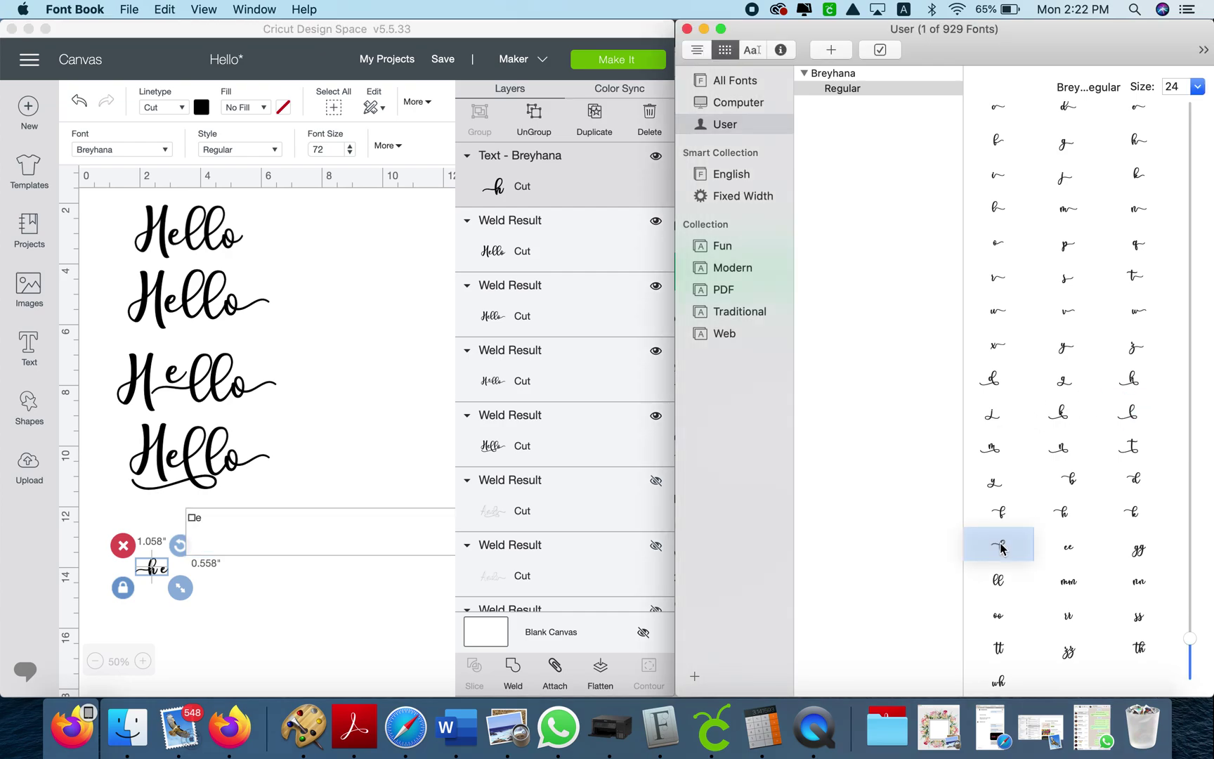
{"action": "left_click", "coordinate": [1135, 421]}
{"action": "left_click_drag", "start_coordinate": [1135, 424], "coordinate": [368, 534]}
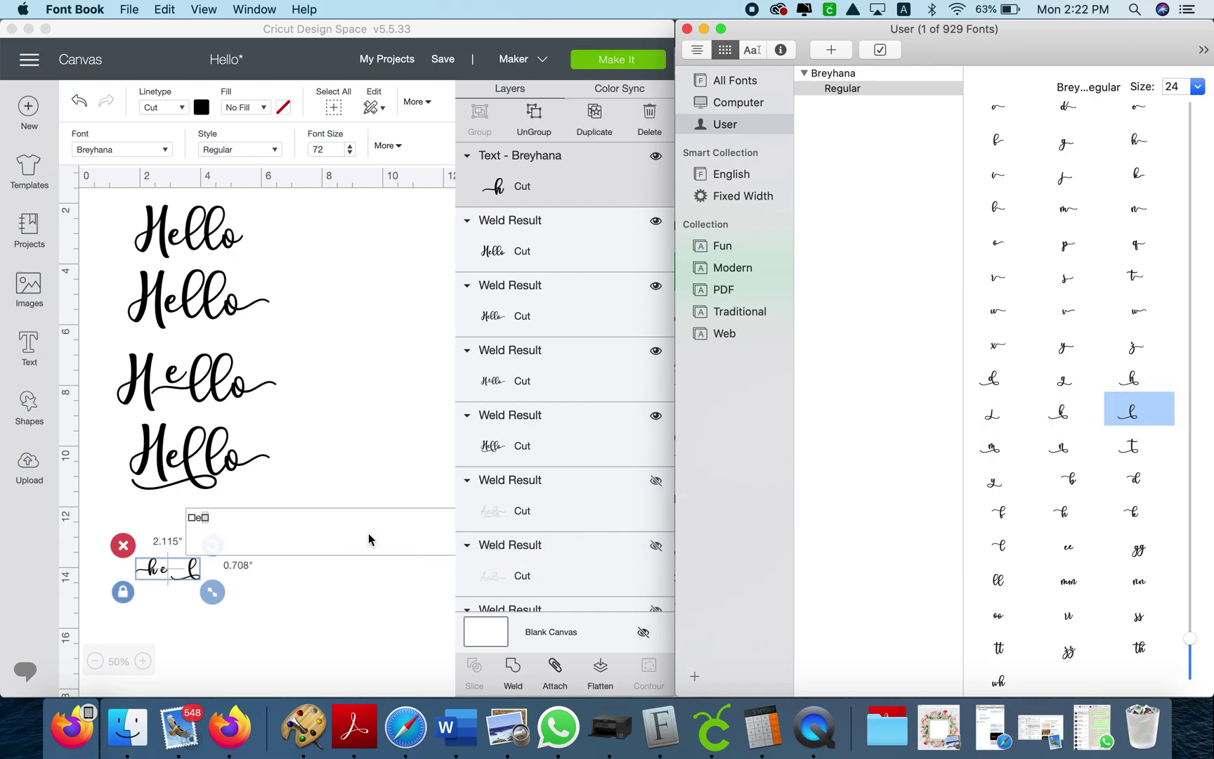
{"action": "left_click", "coordinate": [369, 534]}
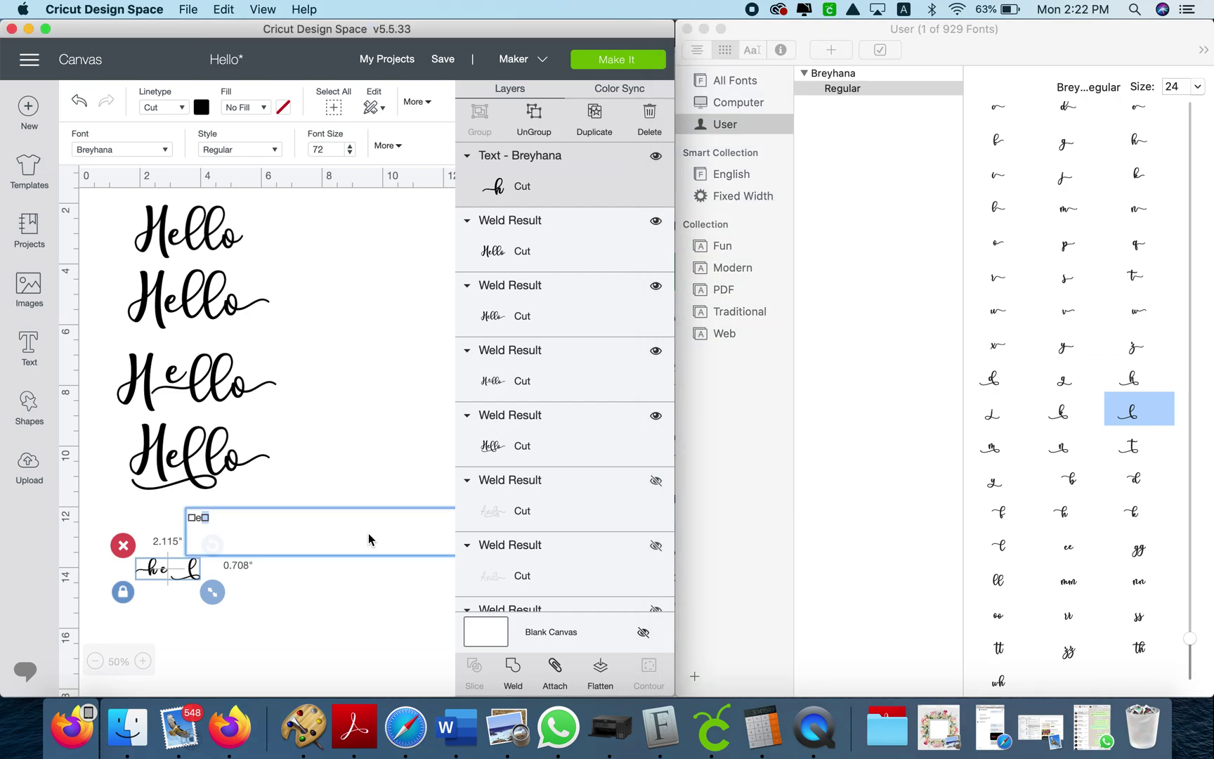
{"action": "type", "text": "l"}
Add the swash-tail o glyph to finish the 'he llo' text
{"action": "scroll", "coordinate": [1019, 437], "scroll_direction": "down", "scroll_amount": 1}
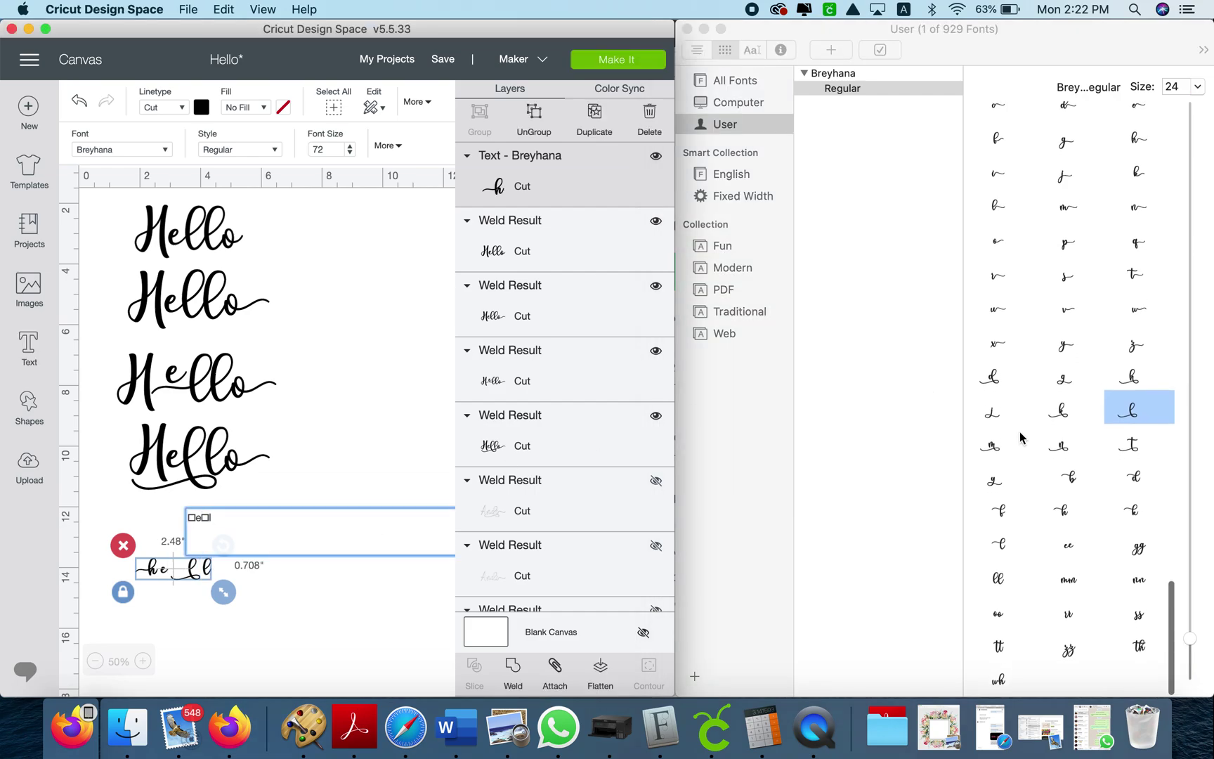
{"action": "scroll", "coordinate": [1021, 437], "scroll_direction": "up", "scroll_amount": 4}
{"action": "scroll", "coordinate": [1019, 438], "scroll_direction": "up", "scroll_amount": 3}
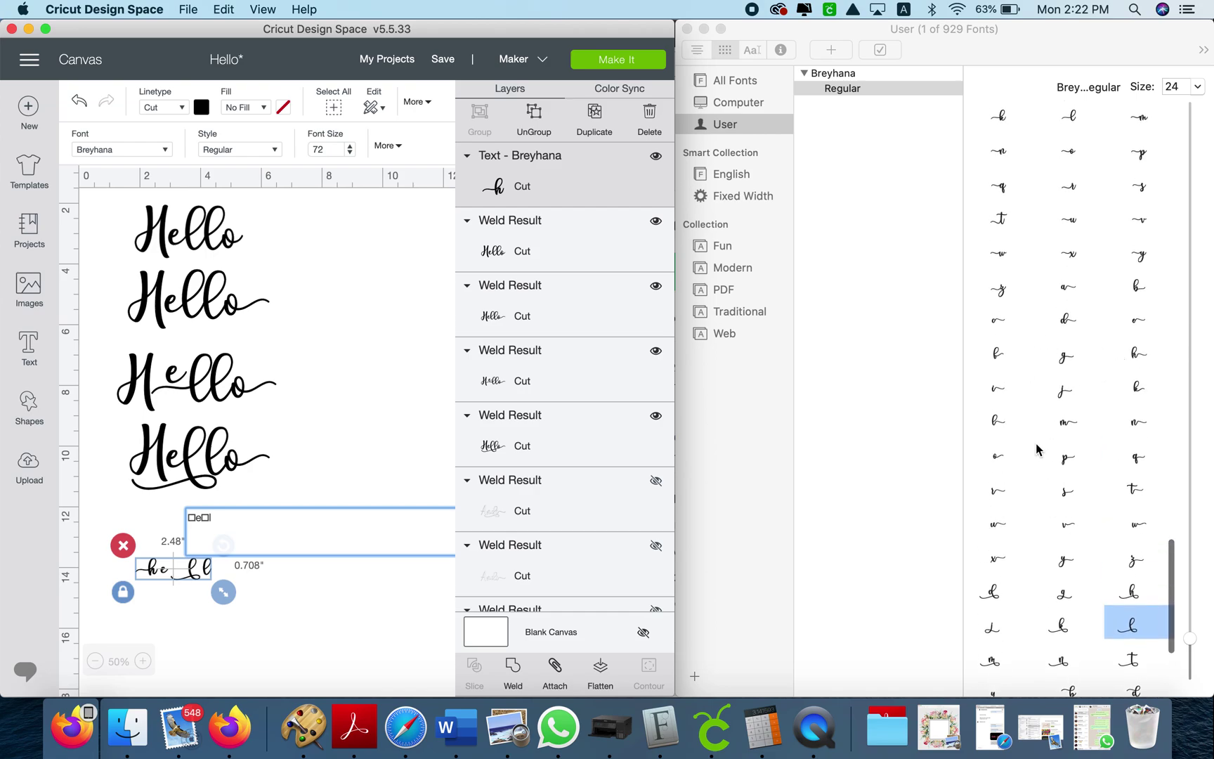
{"action": "left_click", "coordinate": [997, 462]}
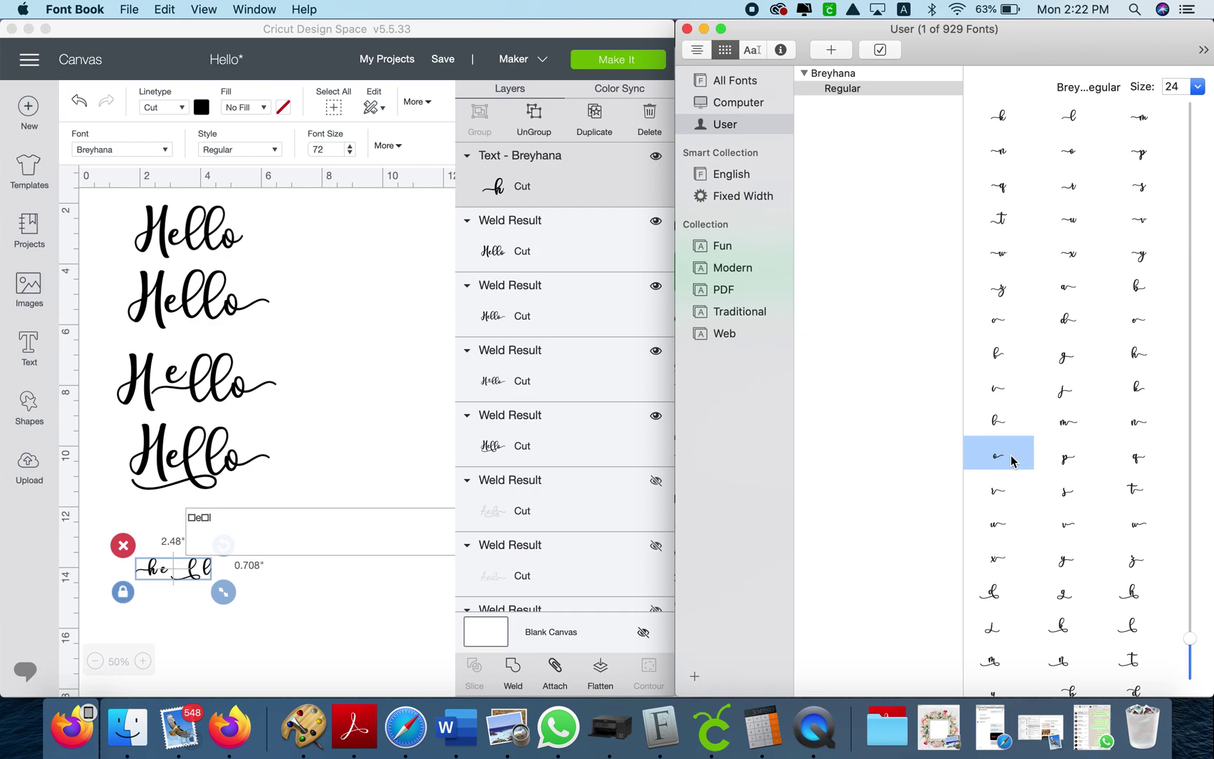
{"action": "left_click_drag", "start_coordinate": [1012, 460], "coordinate": [345, 526]}
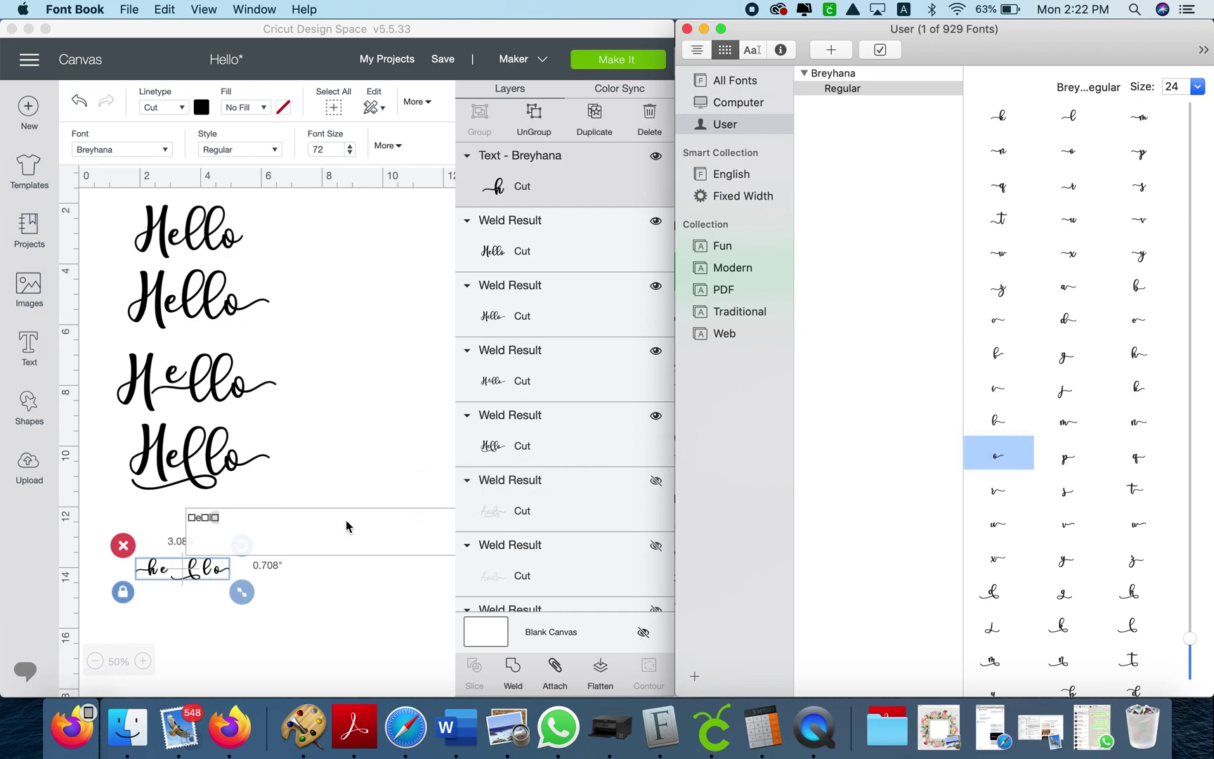
{"action": "left_click", "coordinate": [324, 627]}
Widen the Cricut window and move the 'he llo' text to the canvas centre
{"action": "left_click", "coordinate": [324, 627]}
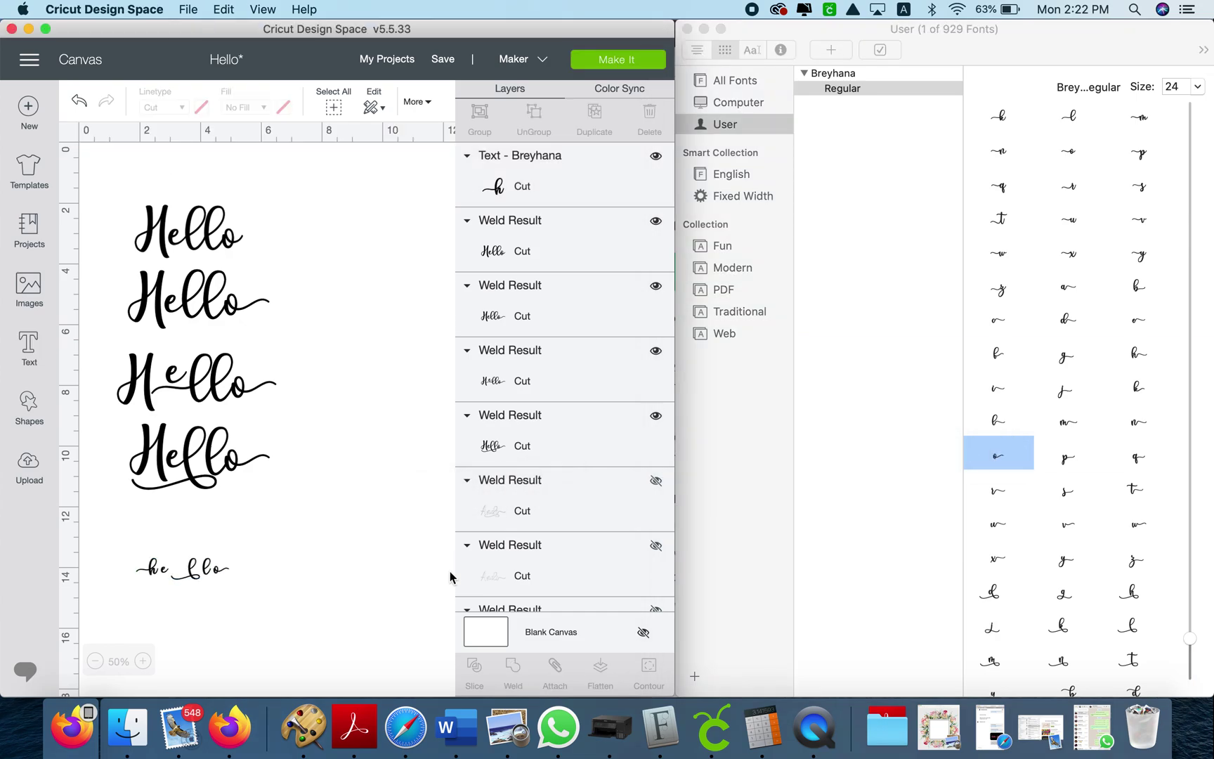
{"action": "left_click_drag", "start_coordinate": [675, 500], "coordinate": [1172, 485]}
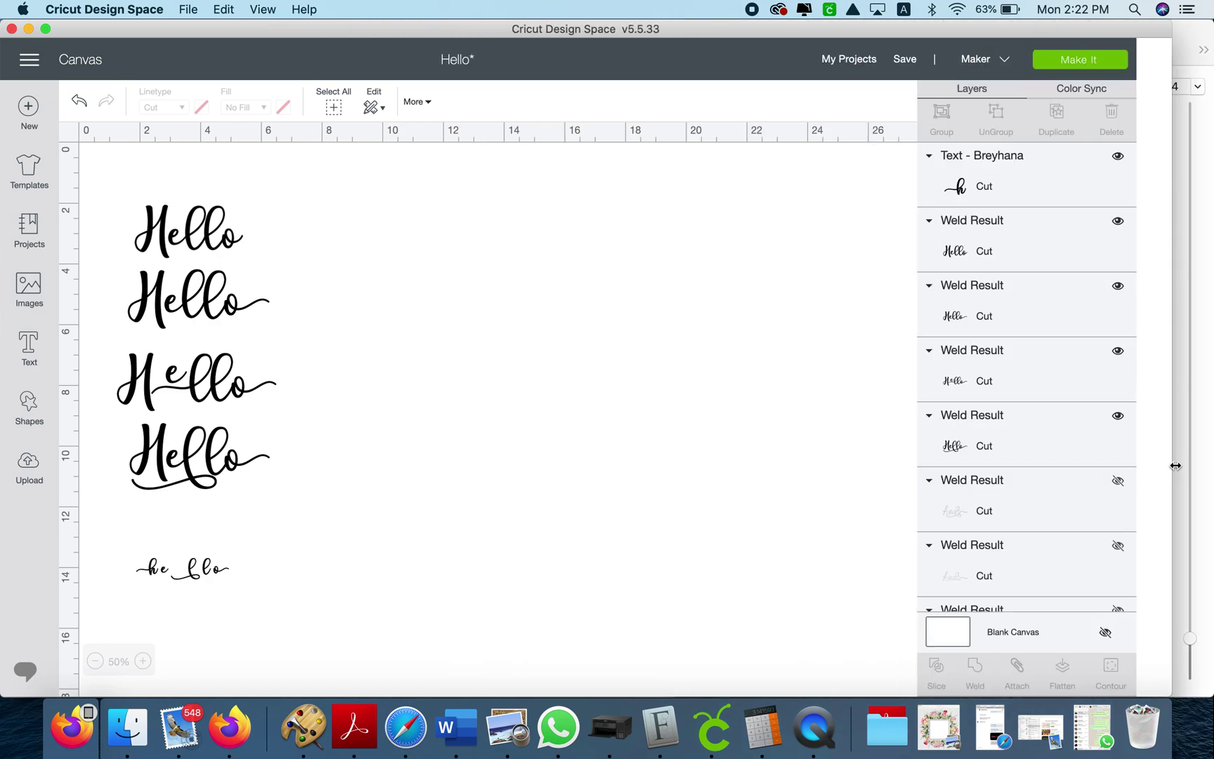
{"action": "left_click", "coordinate": [208, 575]}
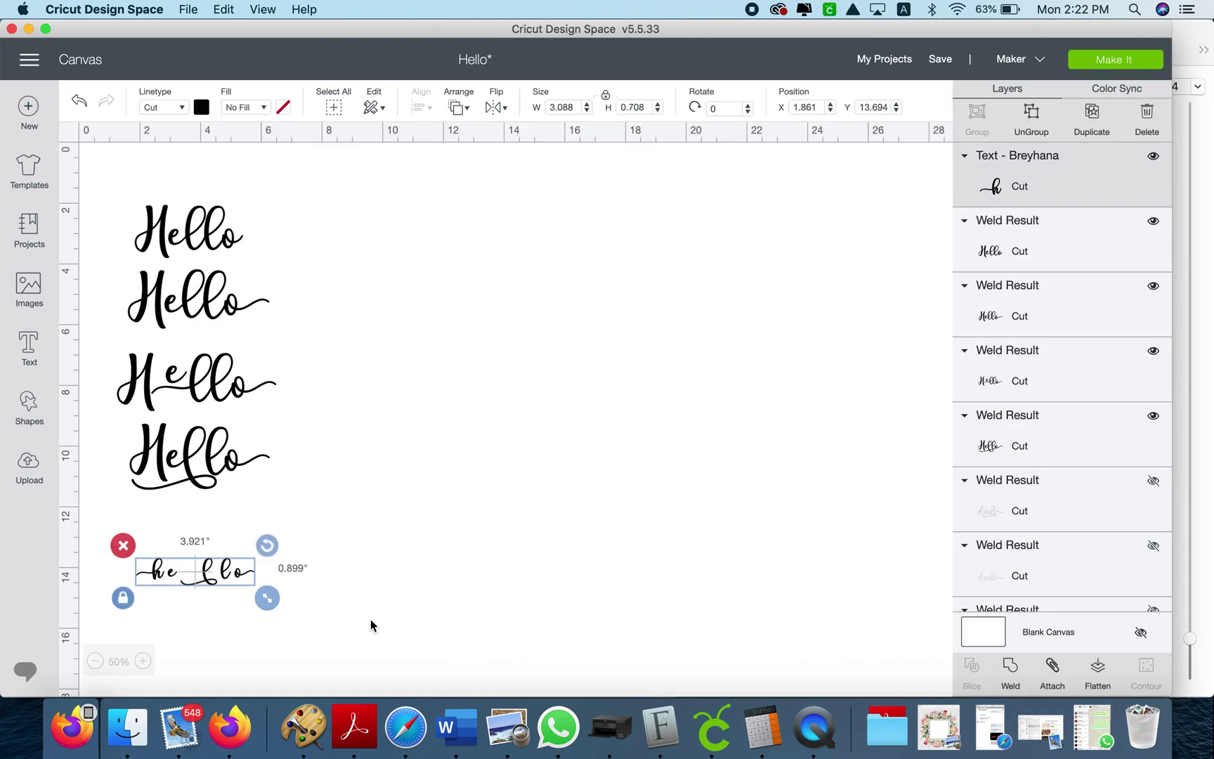
{"action": "left_click_drag", "start_coordinate": [380, 611], "coordinate": [640, 393]}
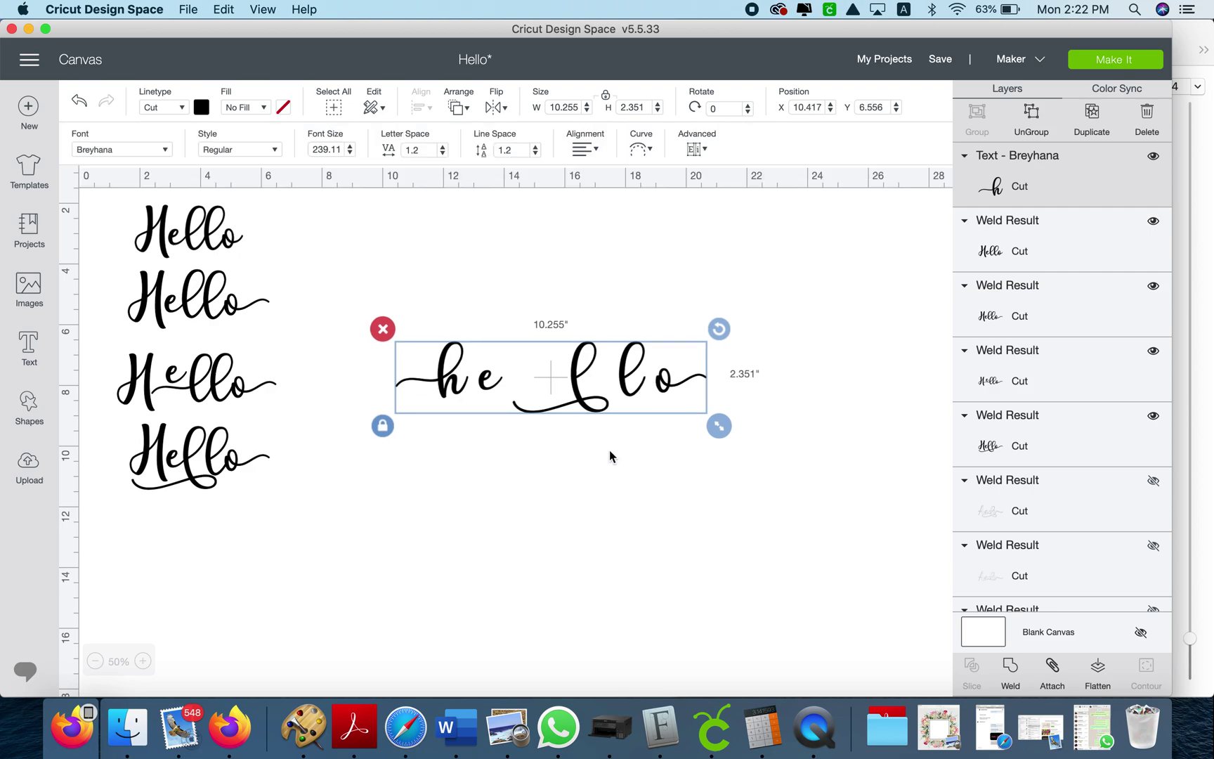
Try a plain 'hello' text object, delete it, and reselect the swash text
{"action": "left_click", "coordinate": [34, 348]}
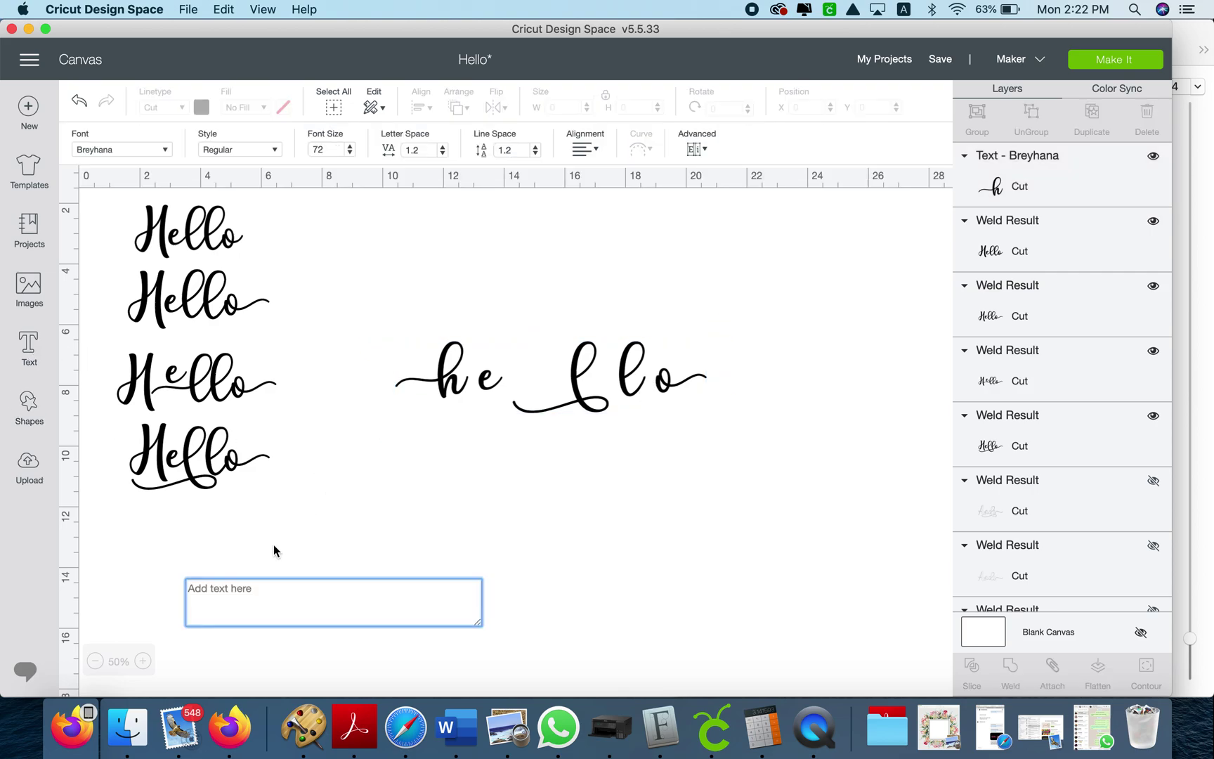
{"action": "type", "text": "hello"}
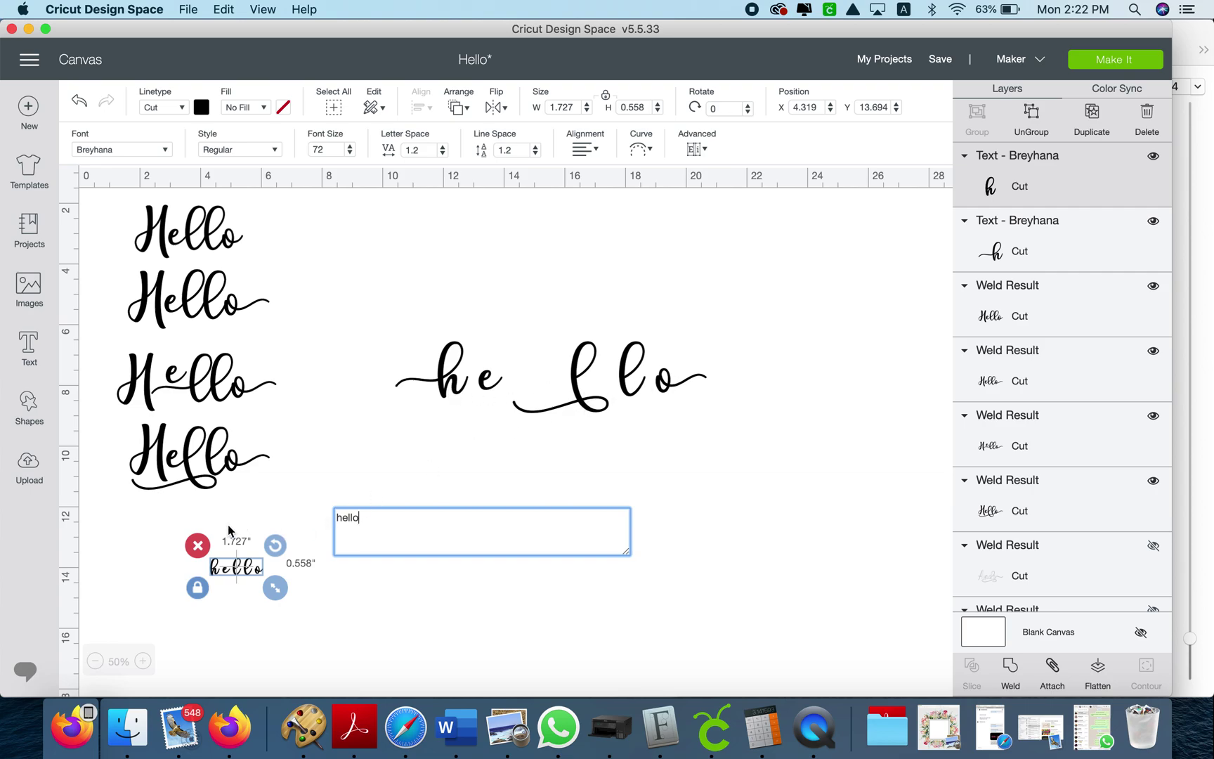
{"action": "left_click", "coordinate": [204, 545]}
{"action": "left_click", "coordinate": [636, 394]}
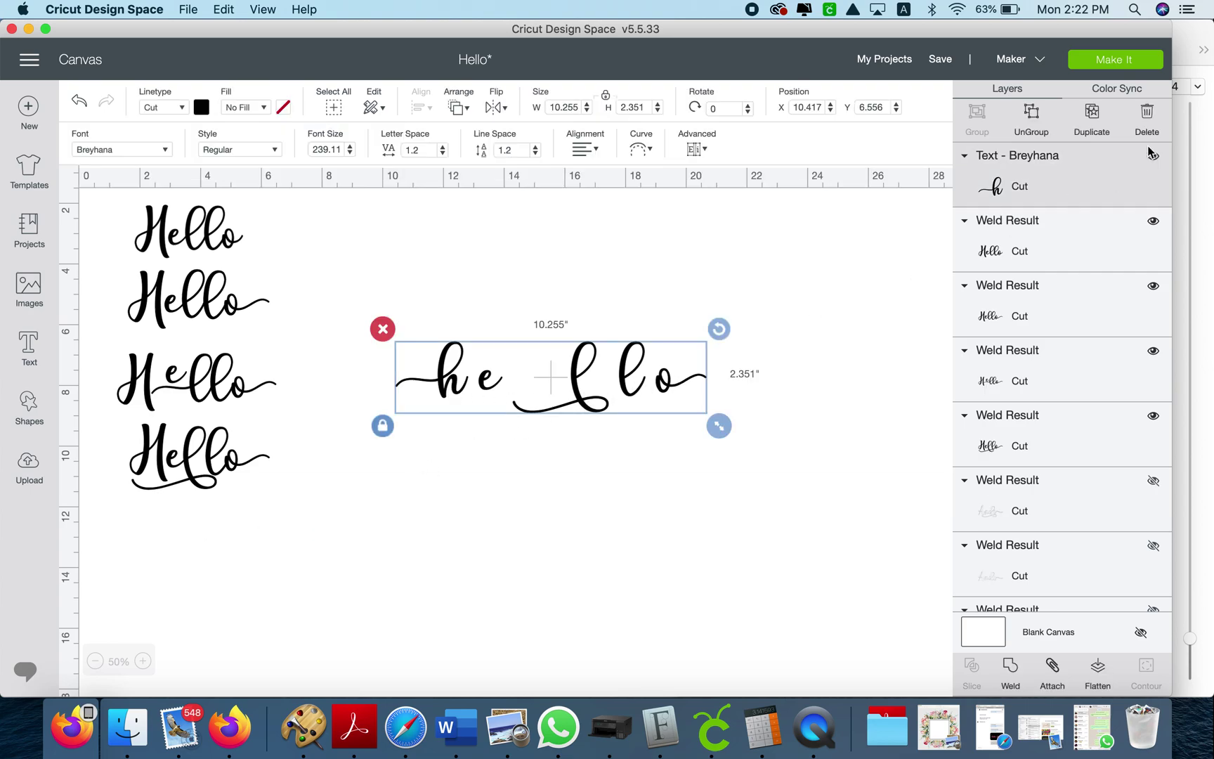
Ungroup the text, slide the e, l's and o against the h, and select all letters
{"action": "left_click", "coordinate": [1031, 121]}
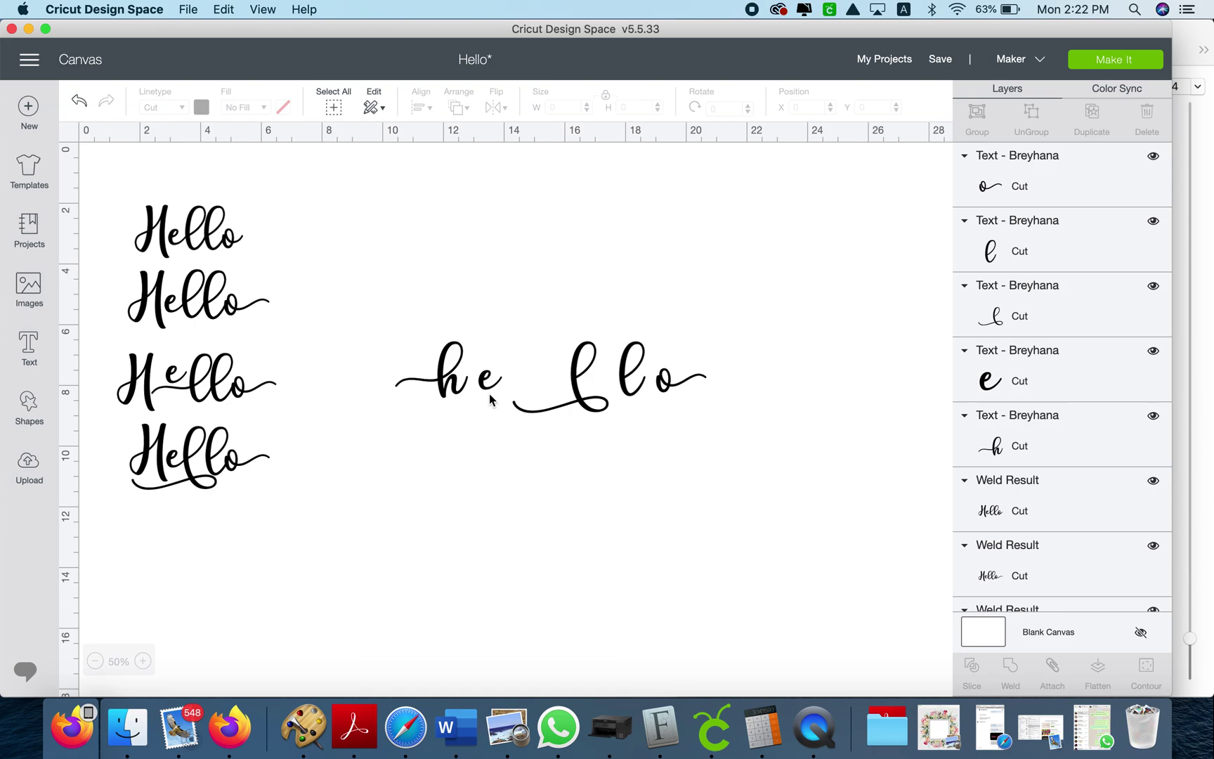
{"action": "left_click_drag", "start_coordinate": [490, 400], "coordinate": [469, 394]}
{"action": "left_click_drag", "start_coordinate": [589, 409], "coordinate": [506, 406]}
{"action": "left_click_drag", "start_coordinate": [630, 394], "coordinate": [529, 390]}
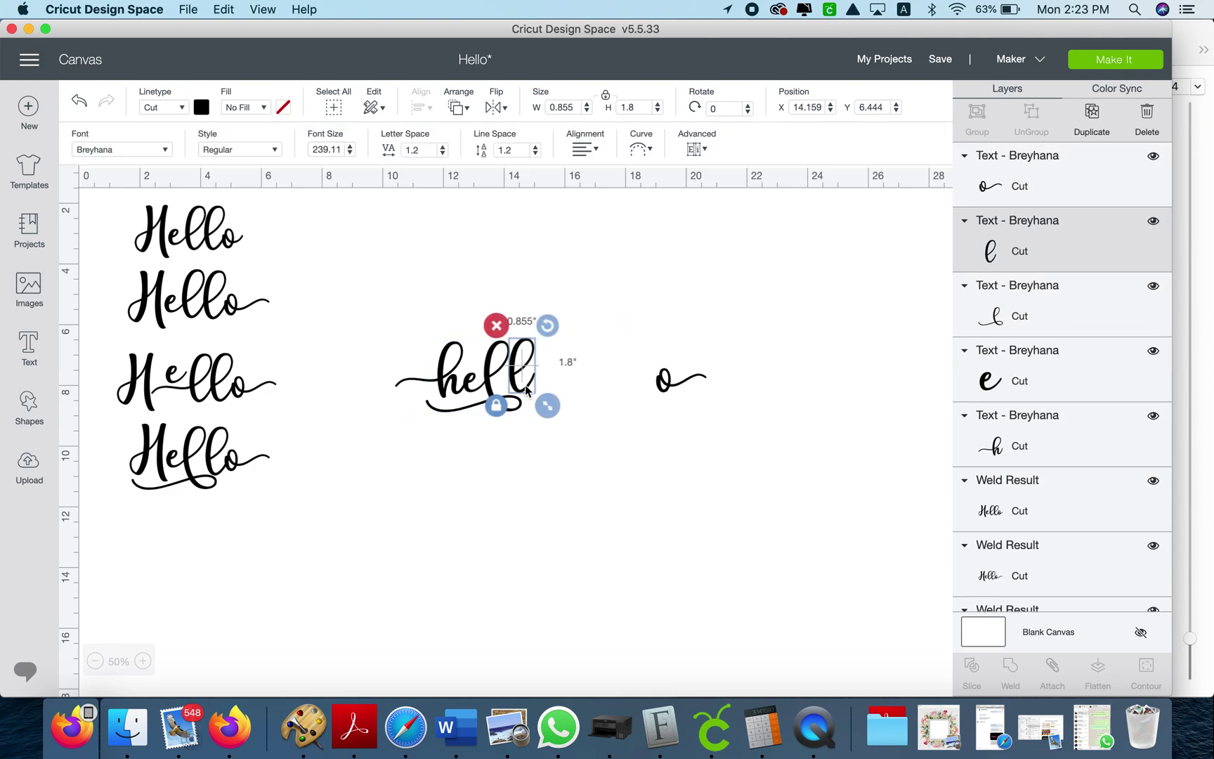
{"action": "left_click_drag", "start_coordinate": [665, 390], "coordinate": [541, 389]}
{"action": "left_click", "coordinate": [555, 440]}
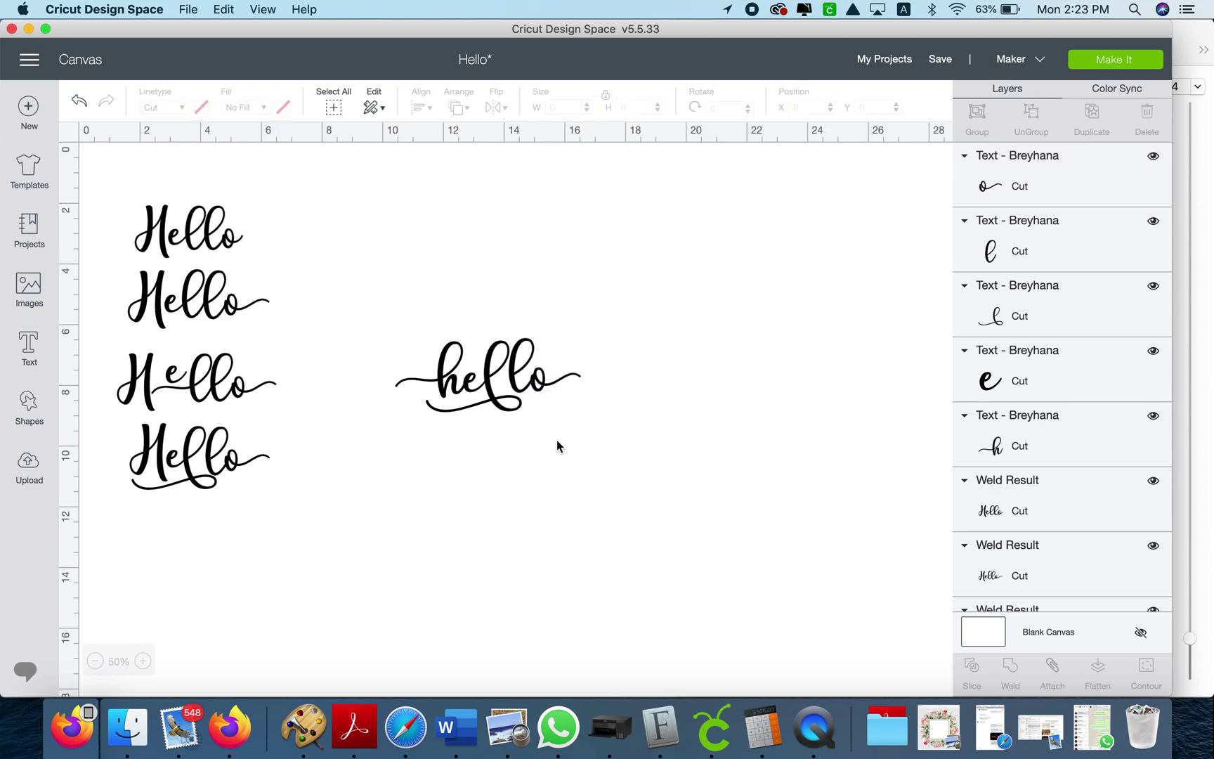
{"action": "left_click_drag", "start_coordinate": [613, 444], "coordinate": [308, 288]}
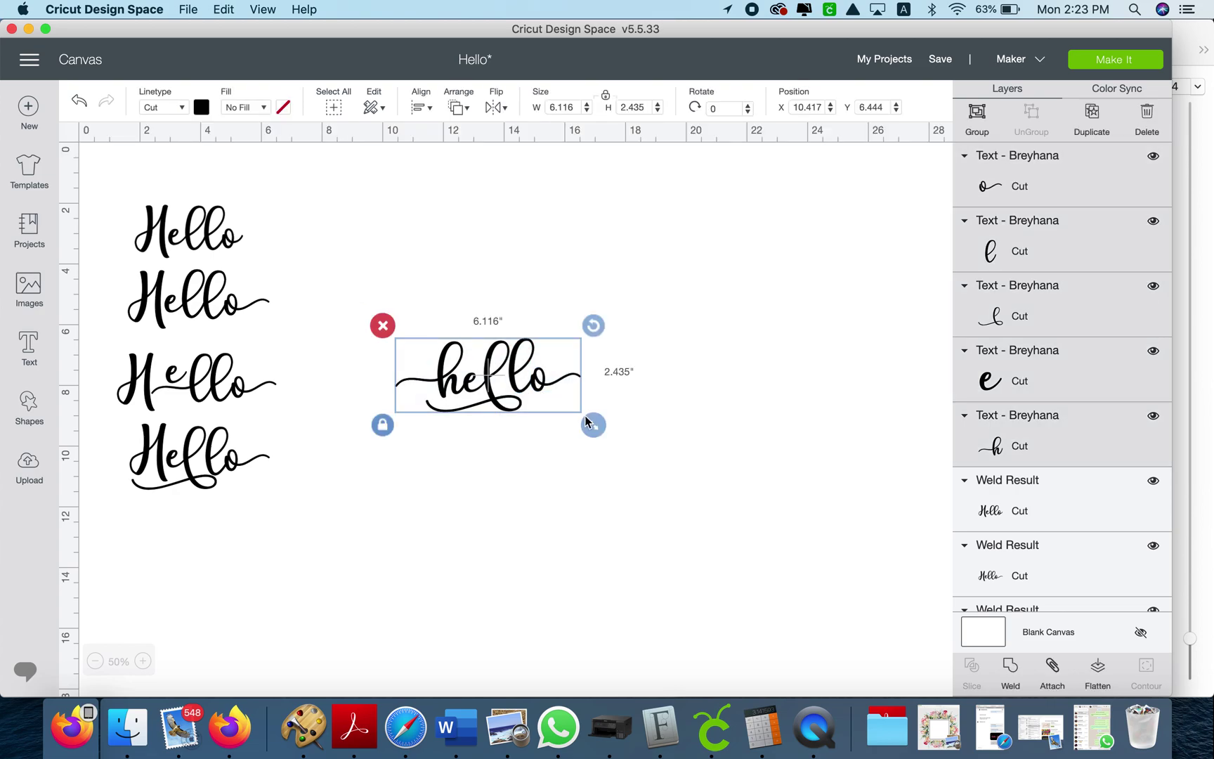
Weld the letters, scale the result to 9.616 × 3.828 in, and place it beside the Hello stack
{"action": "left_click", "coordinate": [1013, 670]}
{"action": "left_click", "coordinate": [545, 397]}
{"action": "left_click_drag", "start_coordinate": [591, 425], "coordinate": [707, 514]}
{"action": "left_click_drag", "start_coordinate": [590, 400], "coordinate": [501, 265]}
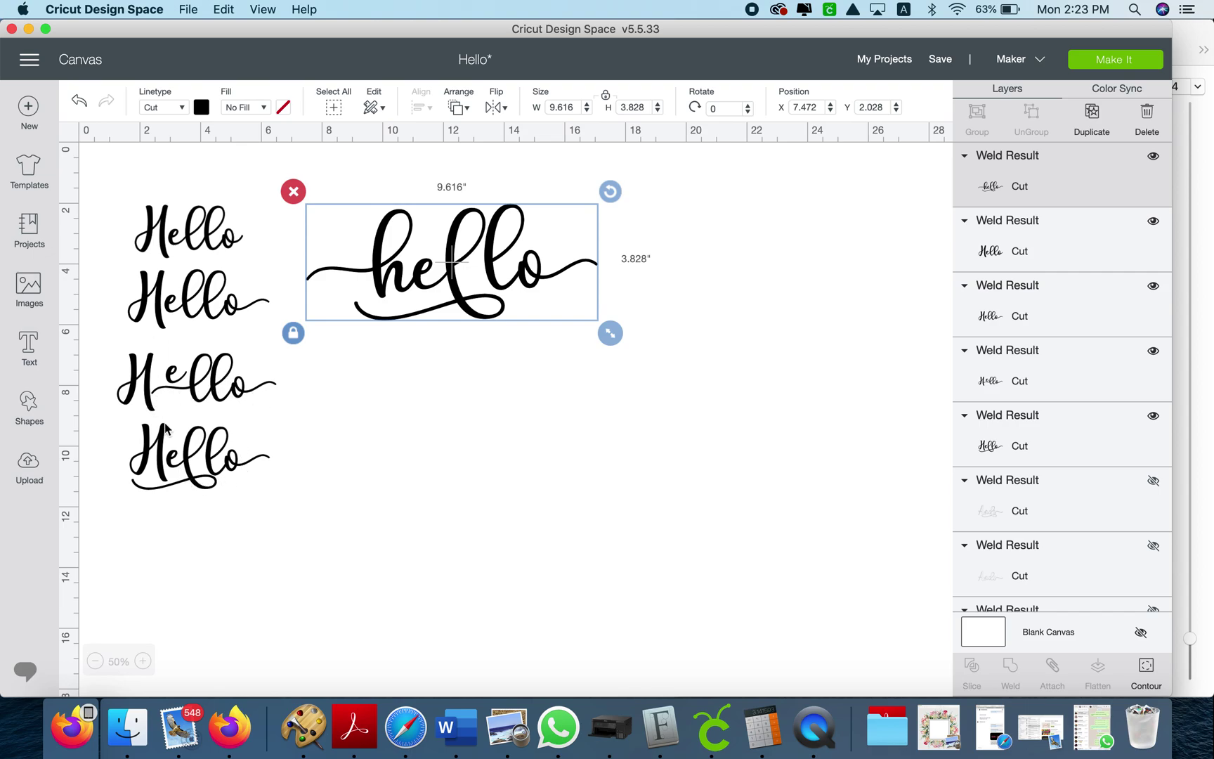
{"action": "left_click", "coordinate": [391, 418]}
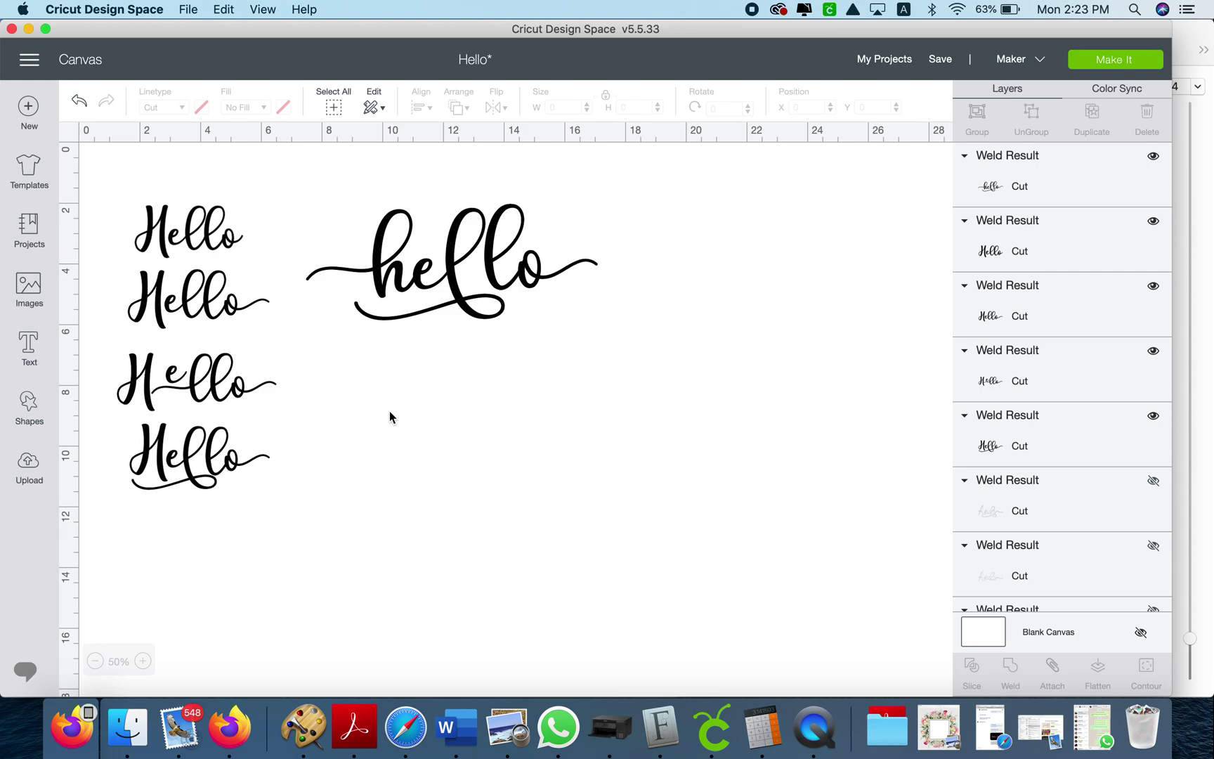